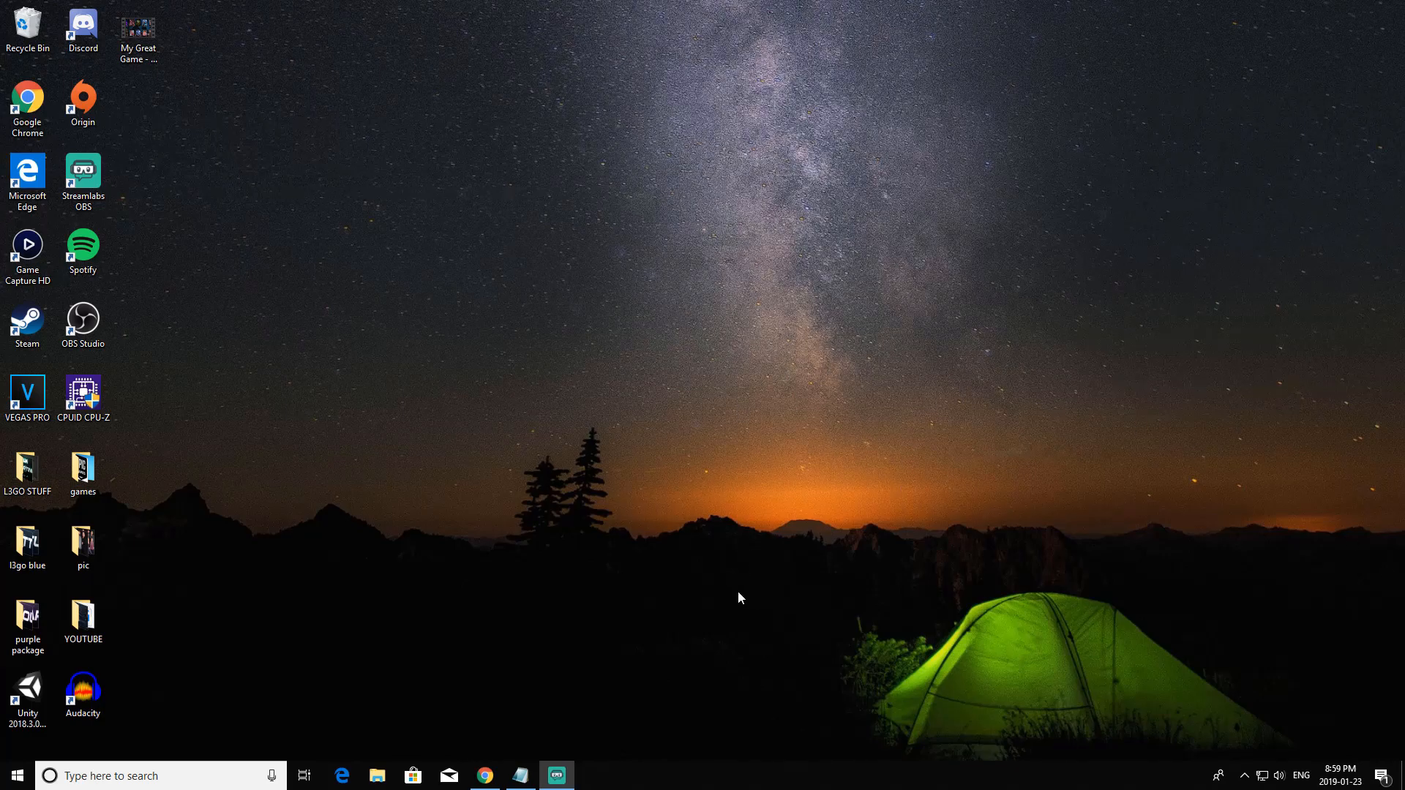
Launch OBS Studio and add a new scene named dis.
{"action": "double_click", "coordinate": [105, 321]}
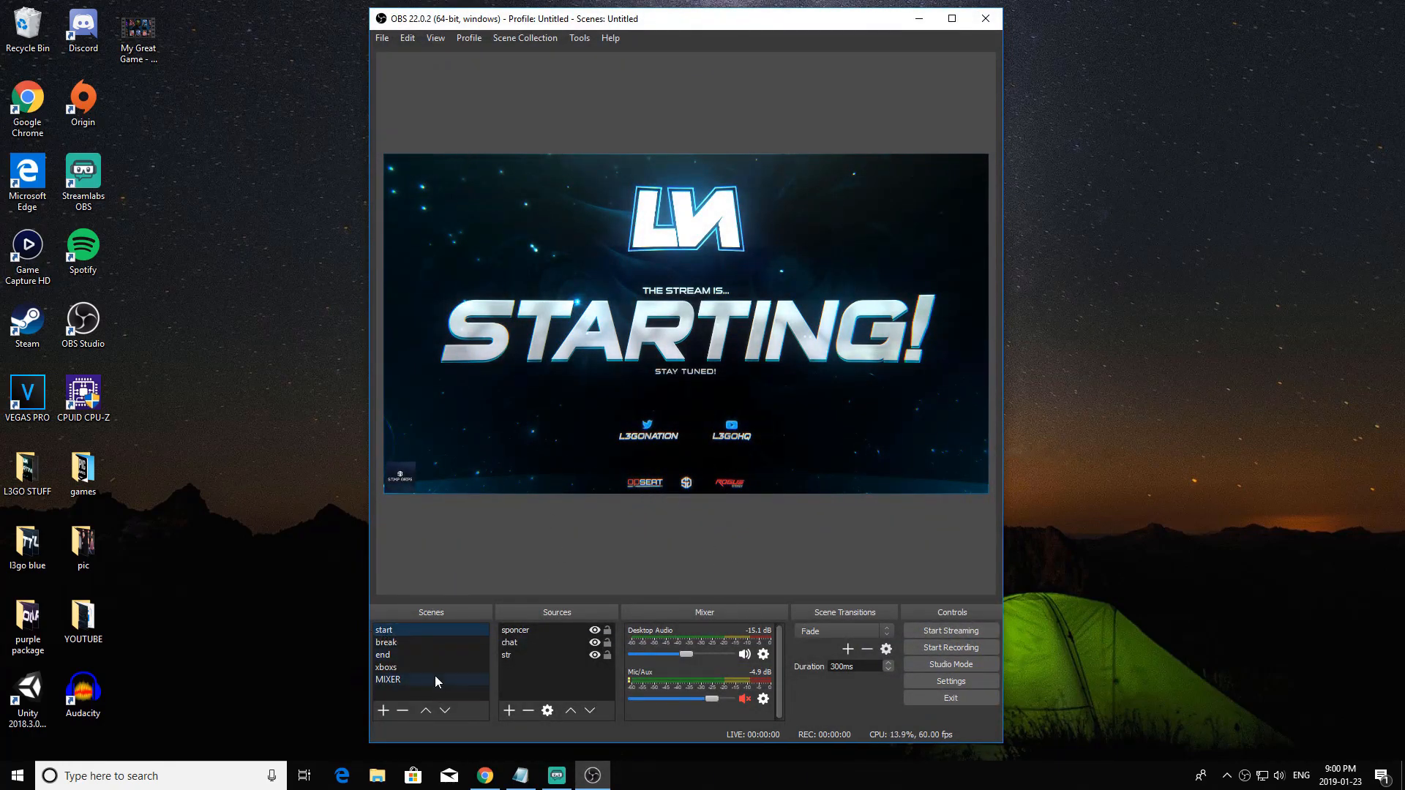
{"action": "left_click", "coordinate": [383, 711]}
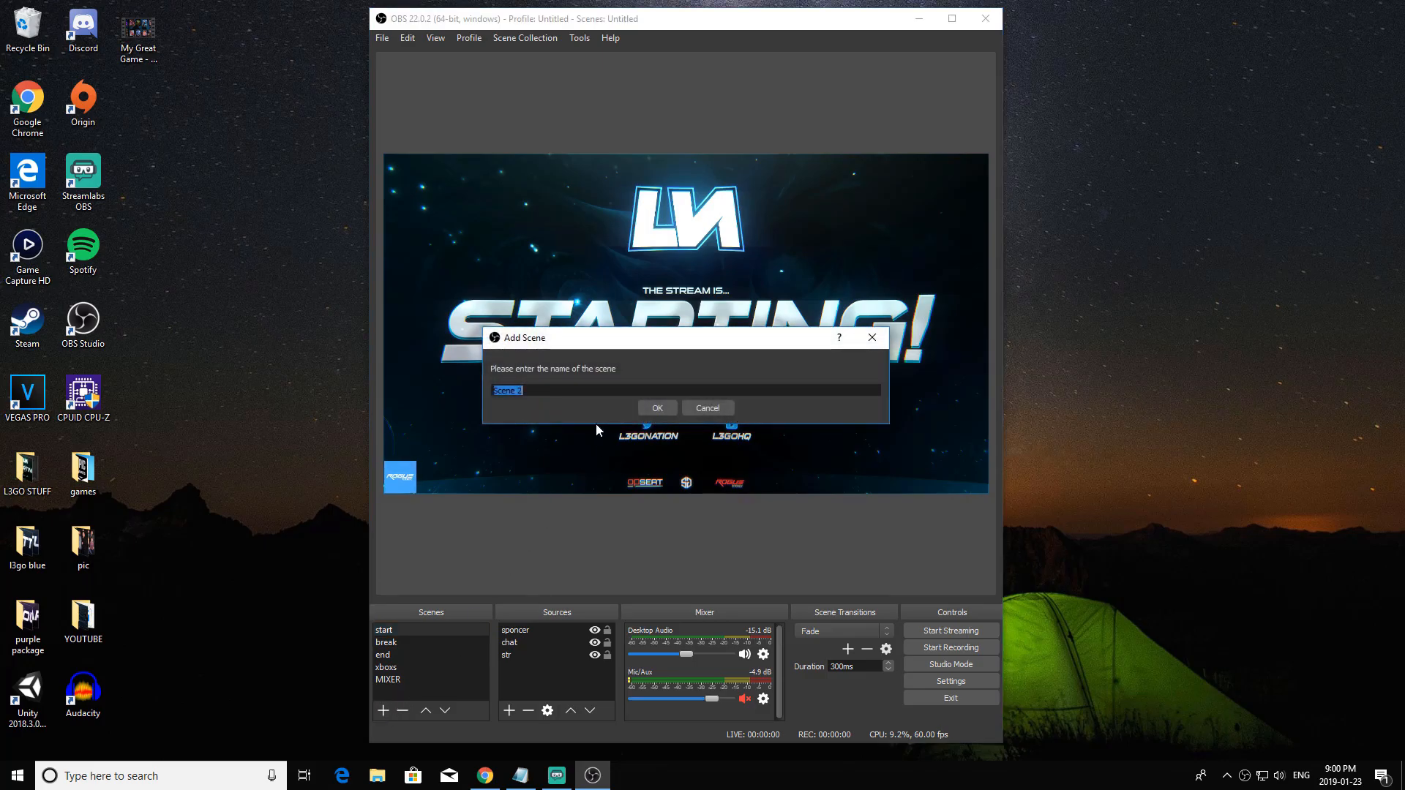
{"action": "type", "text": "dis"}
{"action": "key", "text": "BackSpace"}
{"action": "key", "text": "BackSpace"}
{"action": "type", "text": "is"}
{"action": "key", "text": "Return"}
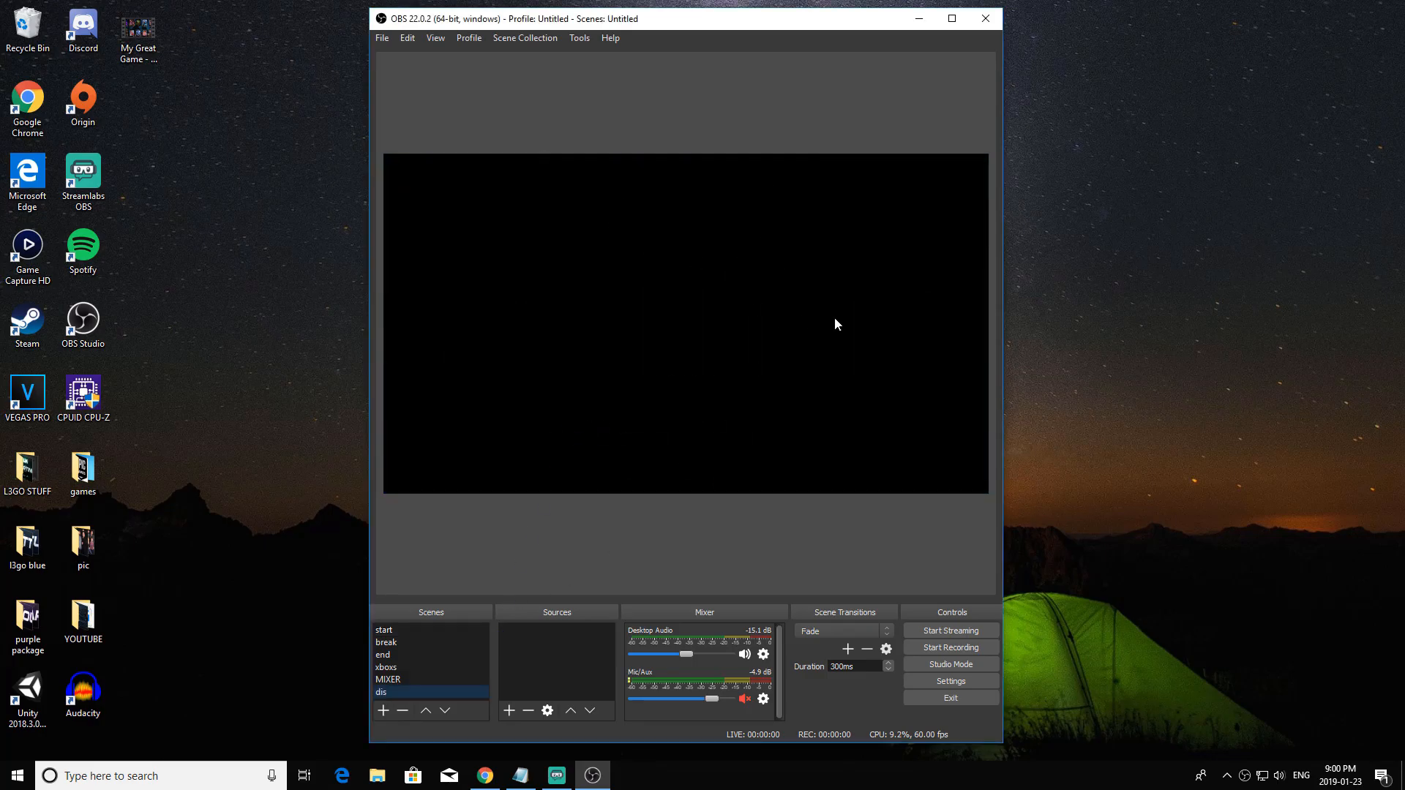
{"action": "right_click", "coordinate": [659, 316]}
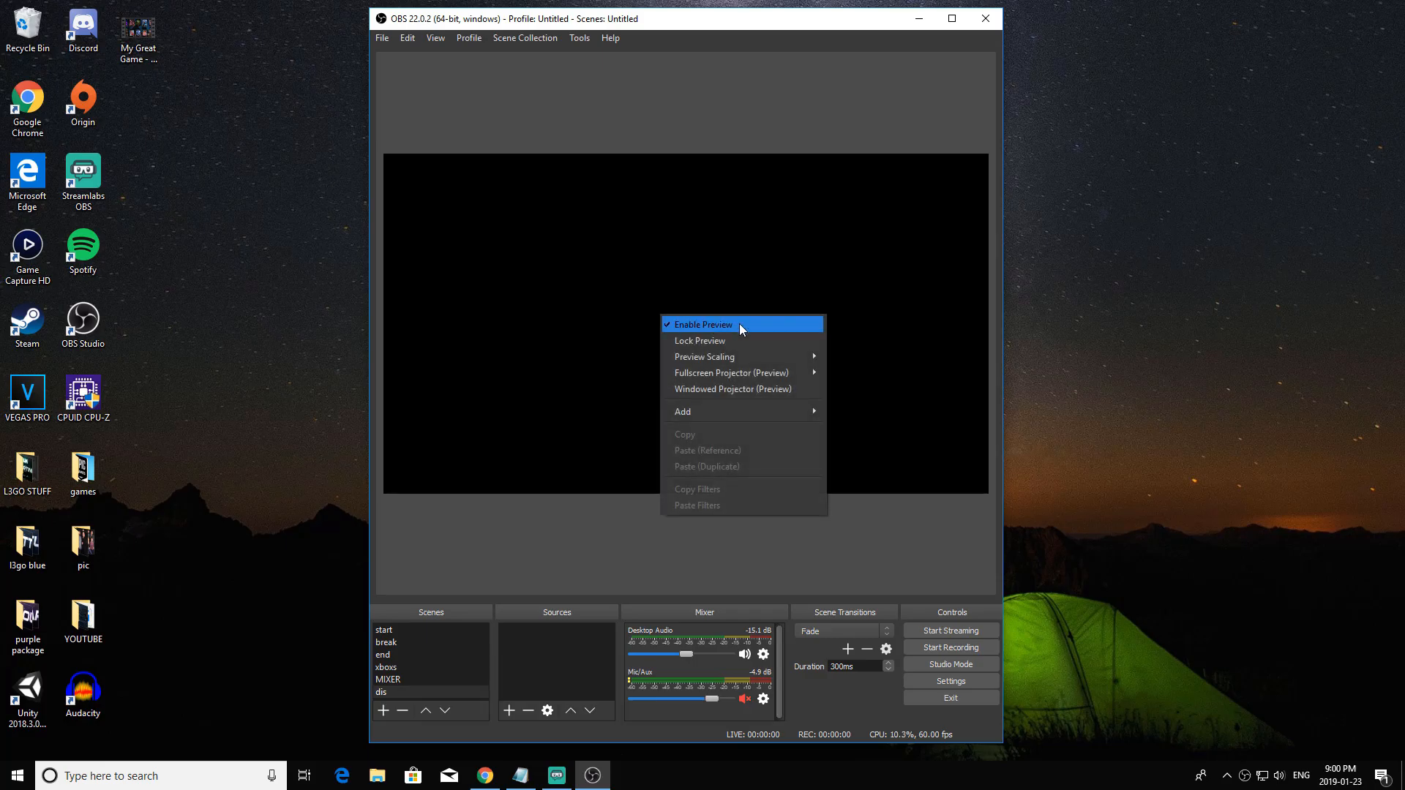
{"action": "left_click", "coordinate": [634, 552]}
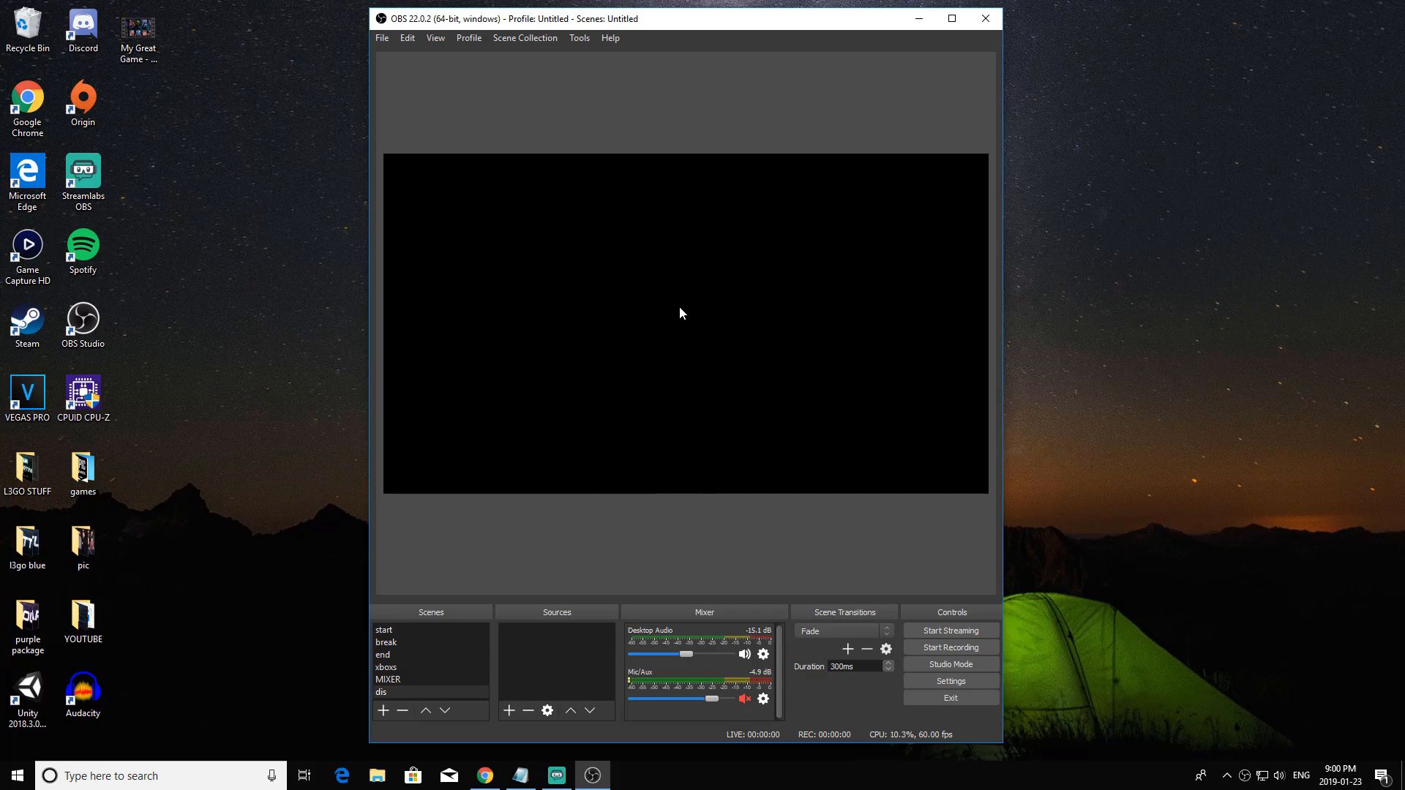
Add a new Display Capture source to the dis scene, capturing Display 0: 1920x1080 @ 0,0.
{"action": "left_click", "coordinate": [507, 712]}
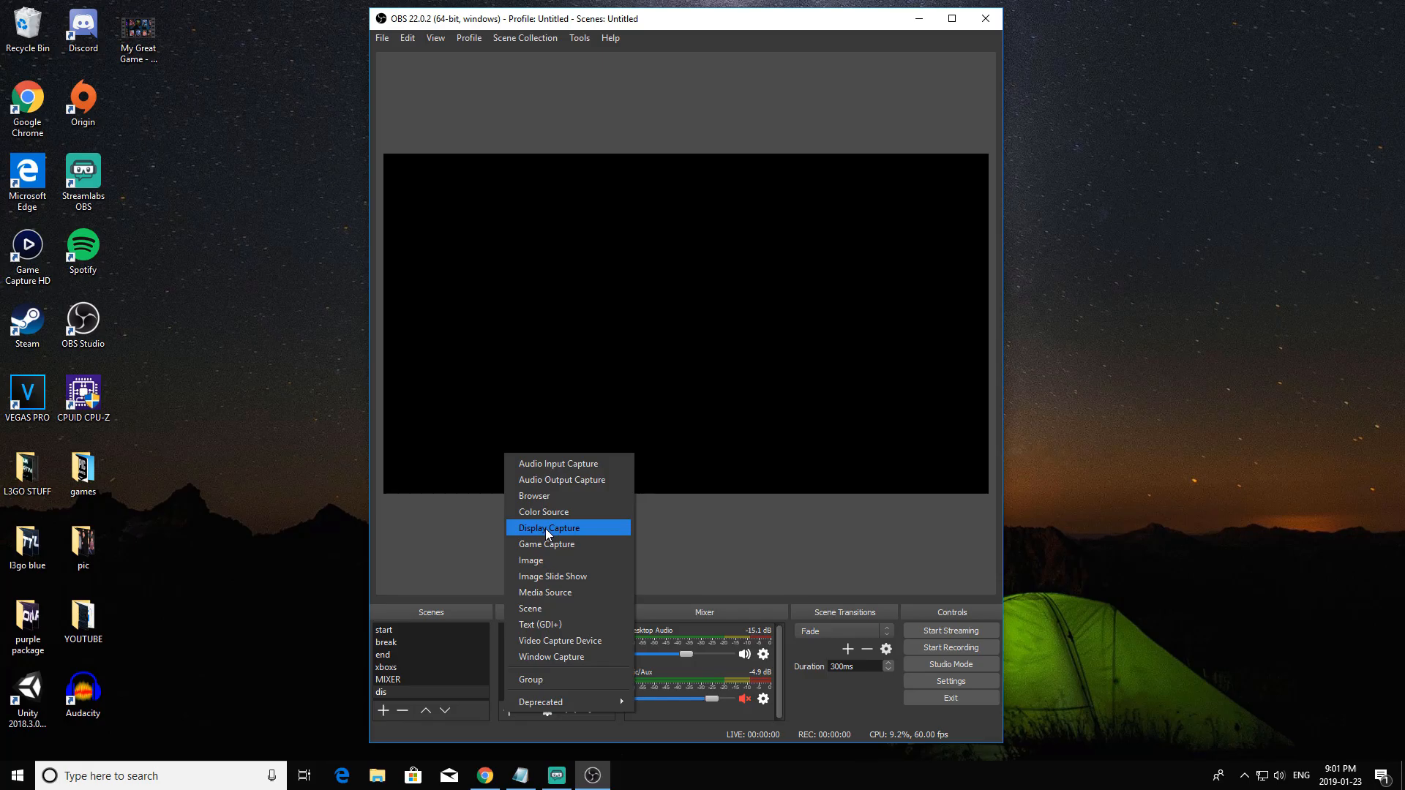
{"action": "left_click", "coordinate": [546, 529]}
{"action": "left_click", "coordinate": [725, 485]}
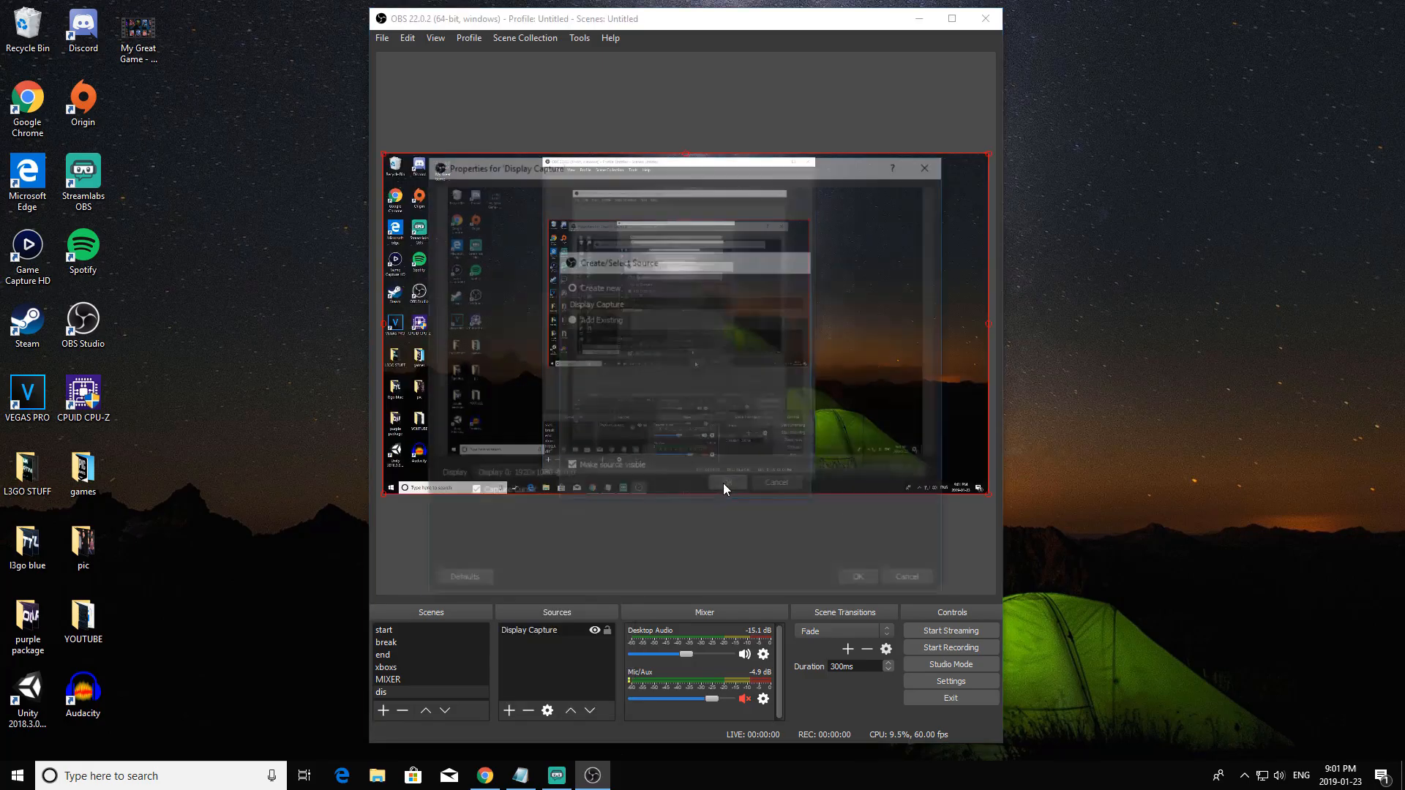
{"action": "left_click", "coordinate": [624, 477]}
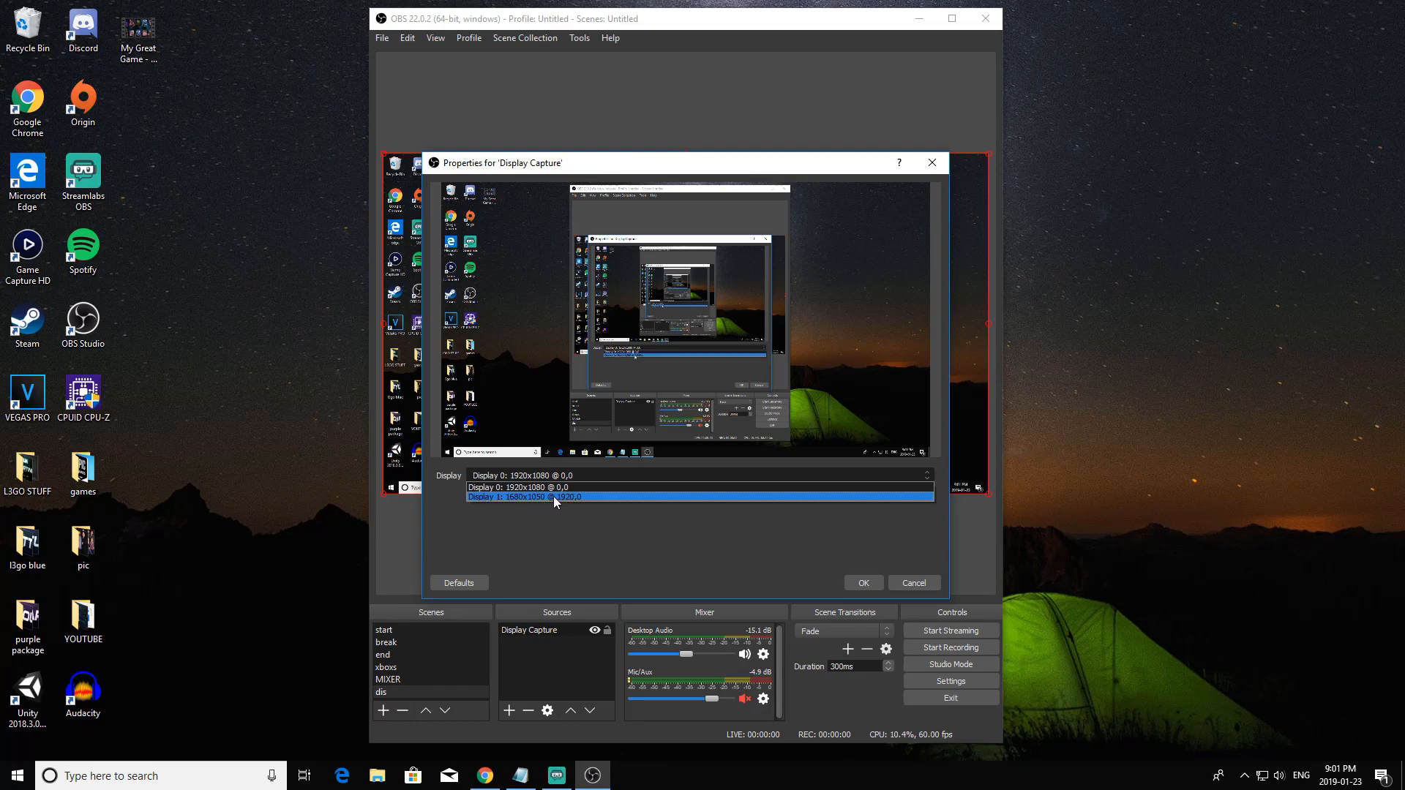
{"action": "left_click", "coordinate": [619, 488]}
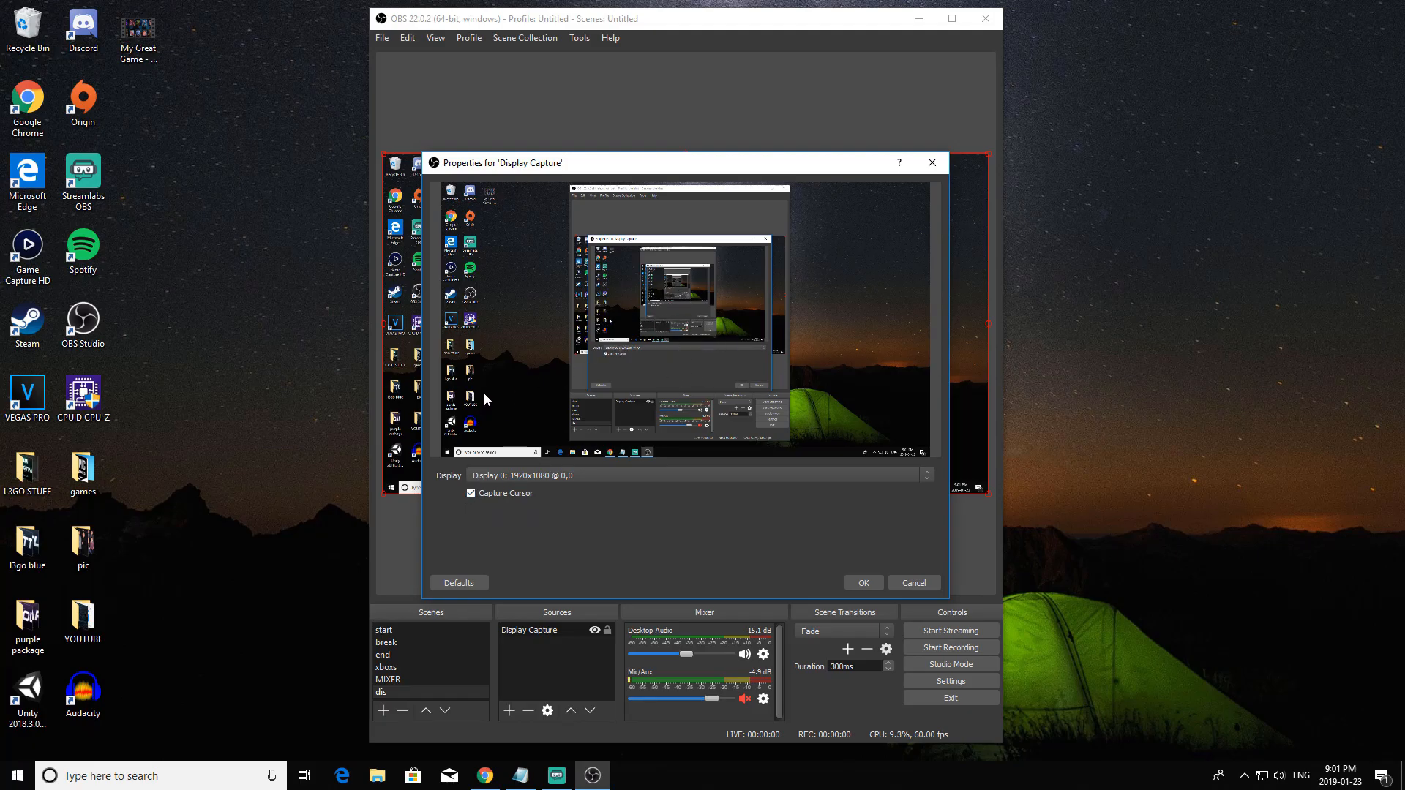
{"action": "left_click", "coordinate": [864, 583]}
{"action": "left_click", "coordinate": [620, 112]}
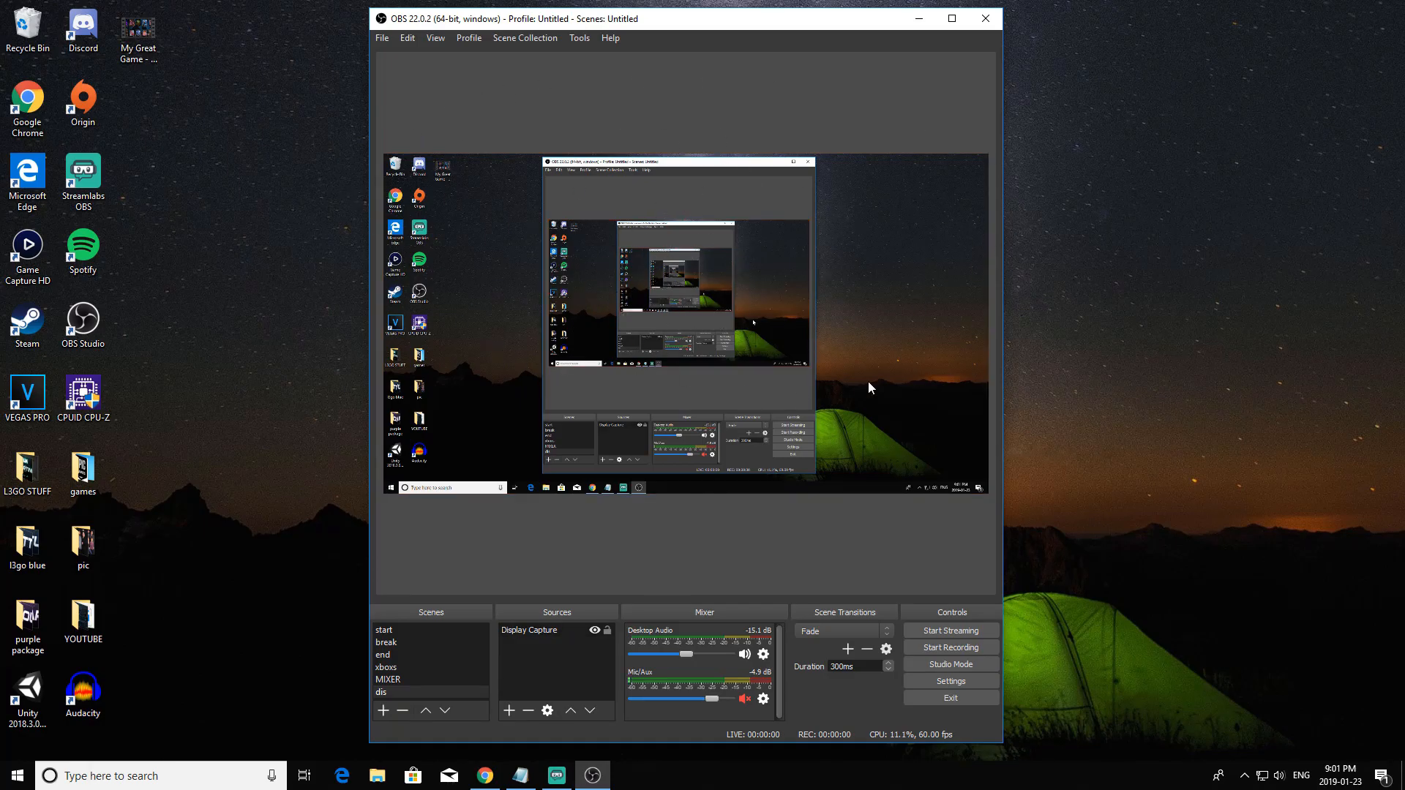
{"action": "mouse_move", "coordinate": [634, 30]}
{"action": "left_mouse_down"}
{"action": "mouse_move", "coordinate": [608, 32]}
{"action": "mouse_move", "coordinate": [660, 29]}
{"action": "mouse_move", "coordinate": [648, 27]}
{"action": "left_mouse_up"}
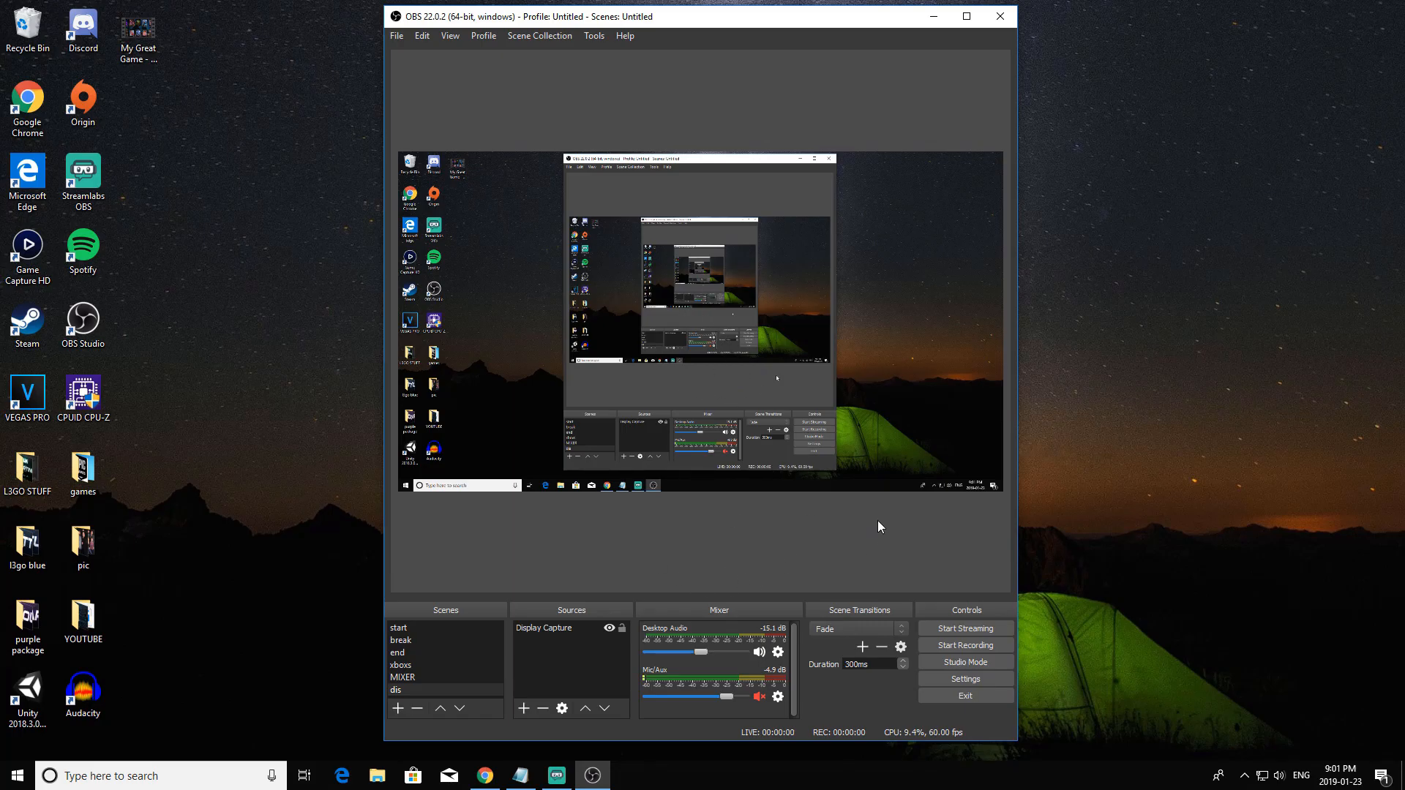
Open the program settings and bring up the recording options of the output settings.
{"action": "left_click", "coordinate": [977, 676]}
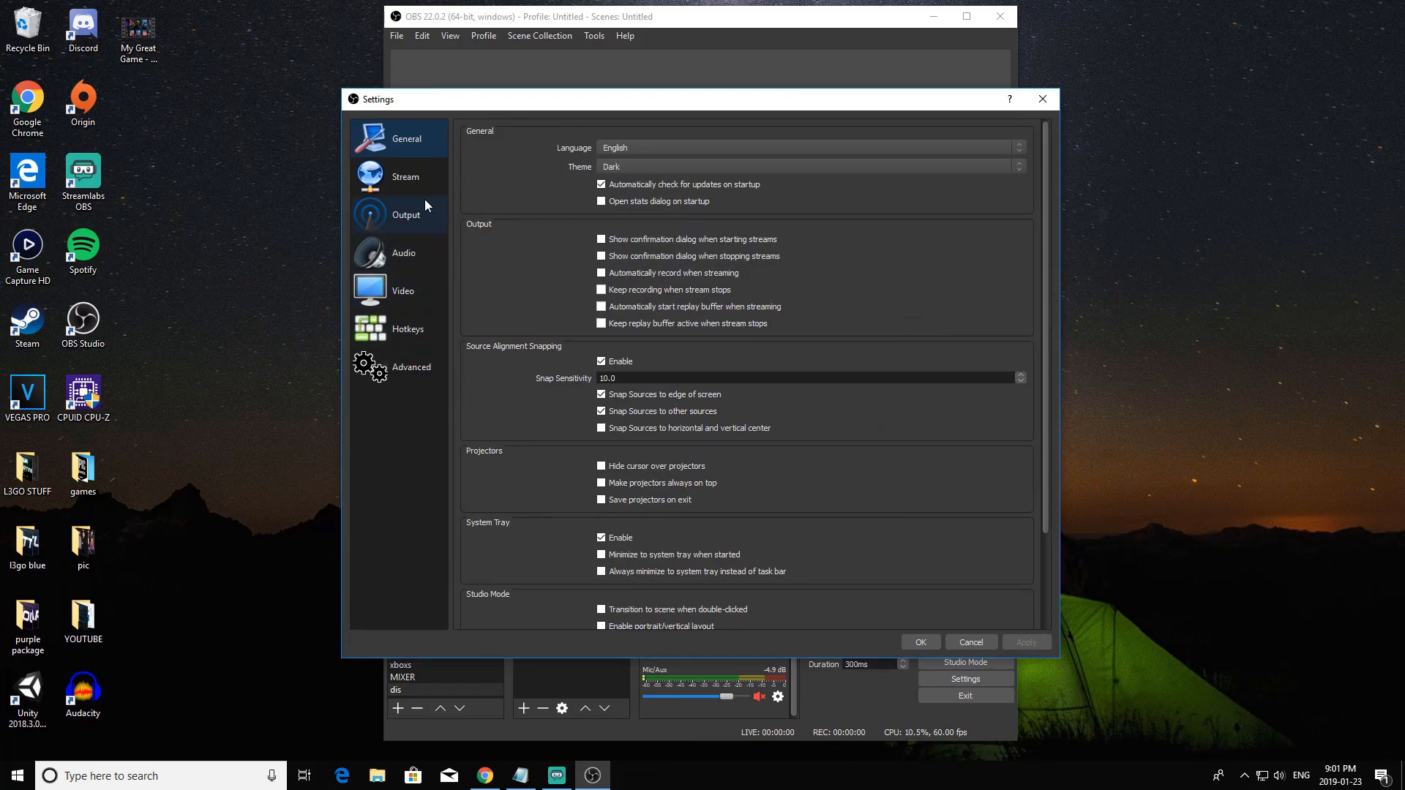
{"action": "left_click", "coordinate": [407, 175]}
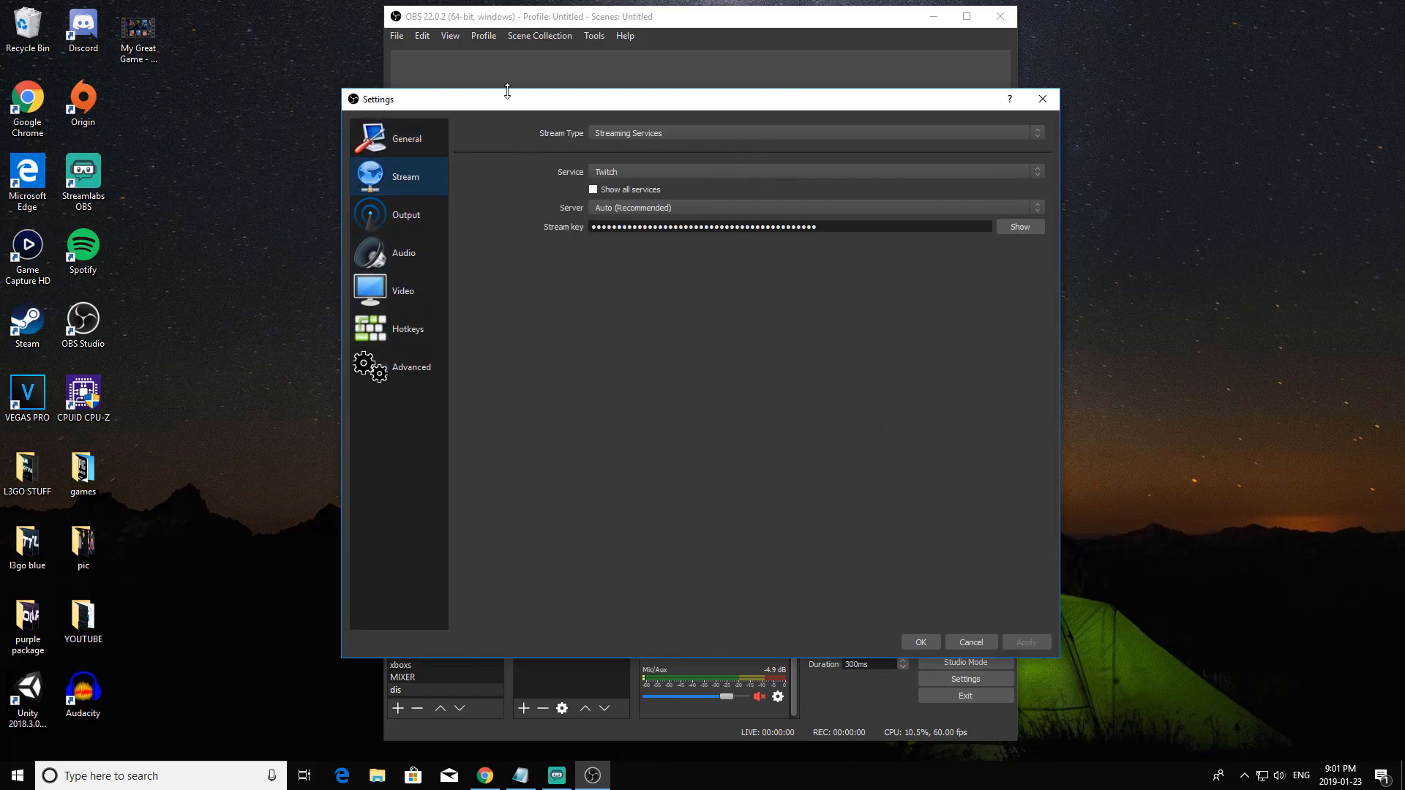
{"action": "left_click", "coordinate": [396, 214]}
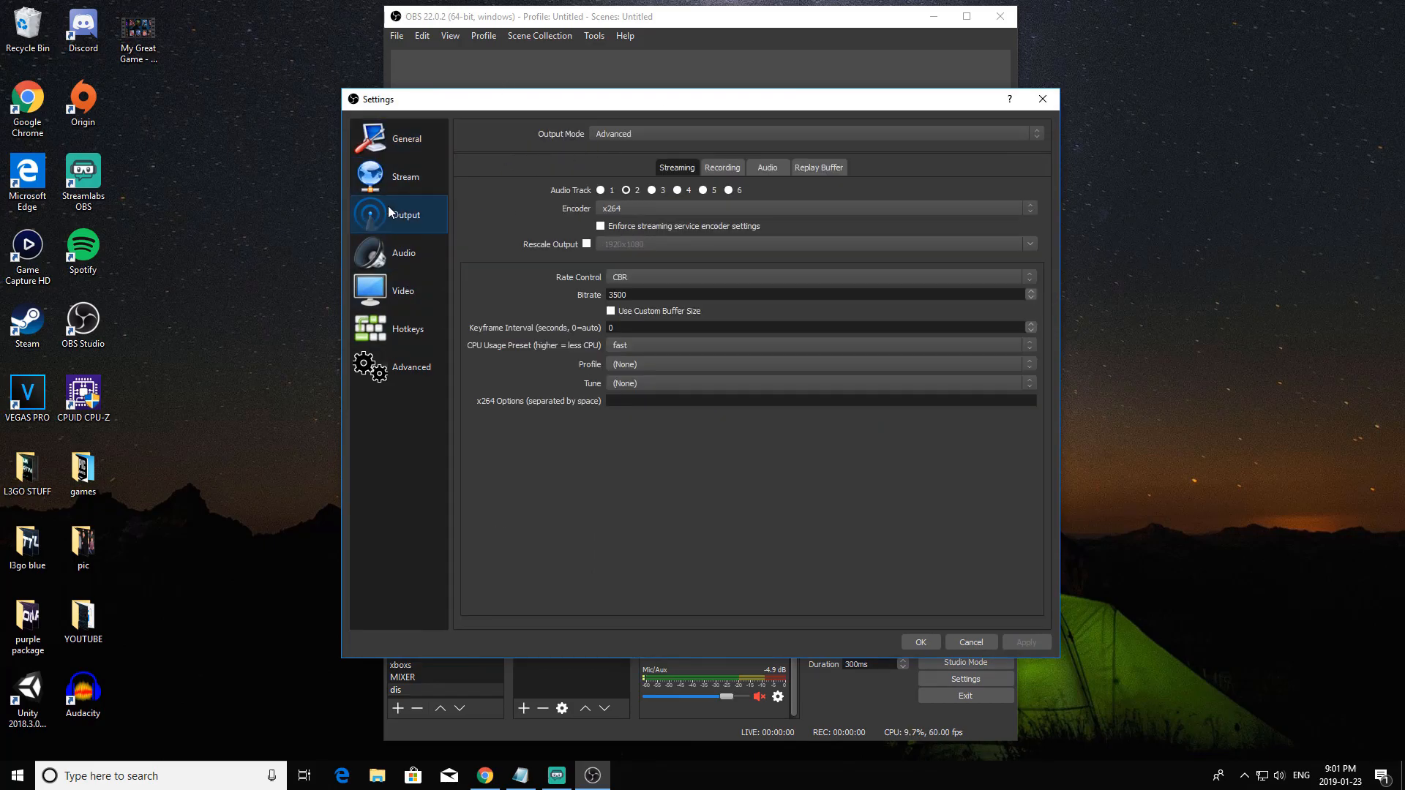
{"action": "left_click", "coordinate": [723, 168]}
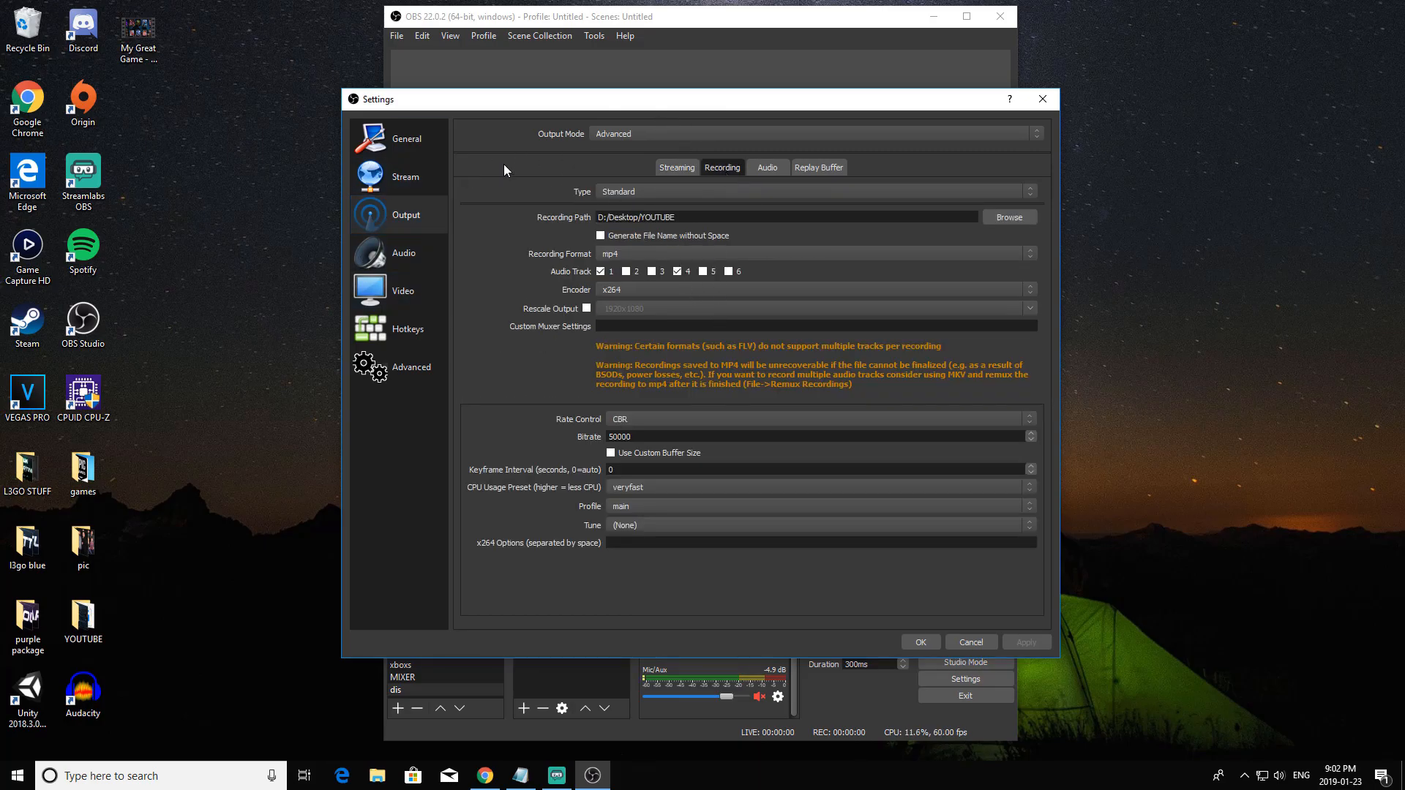
Switch the output mode to Simple and set recording to mp4 format with High Quality, Medium File Size.
{"action": "left_click", "coordinate": [708, 134]}
{"action": "left_click", "coordinate": [666, 146]}
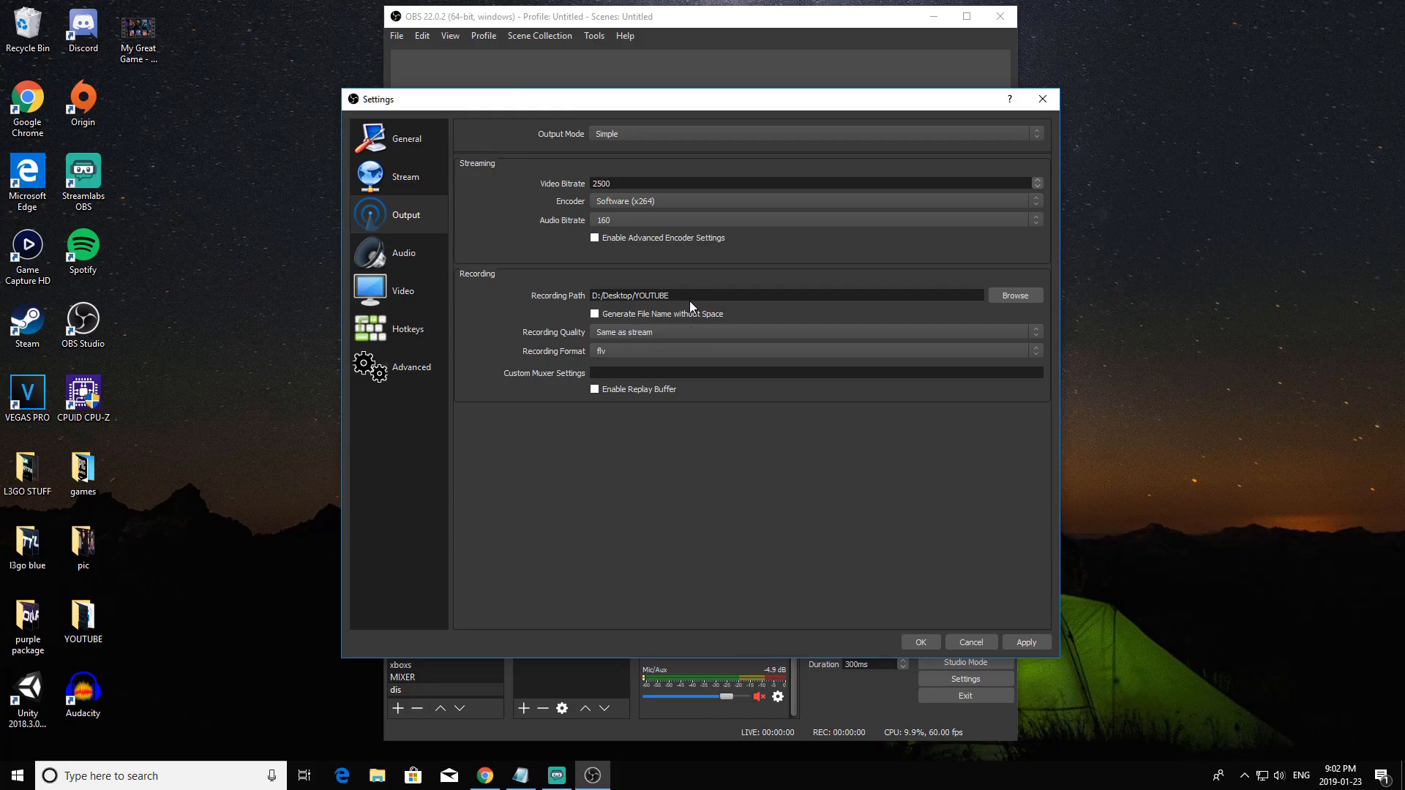
{"action": "left_click", "coordinate": [666, 351]}
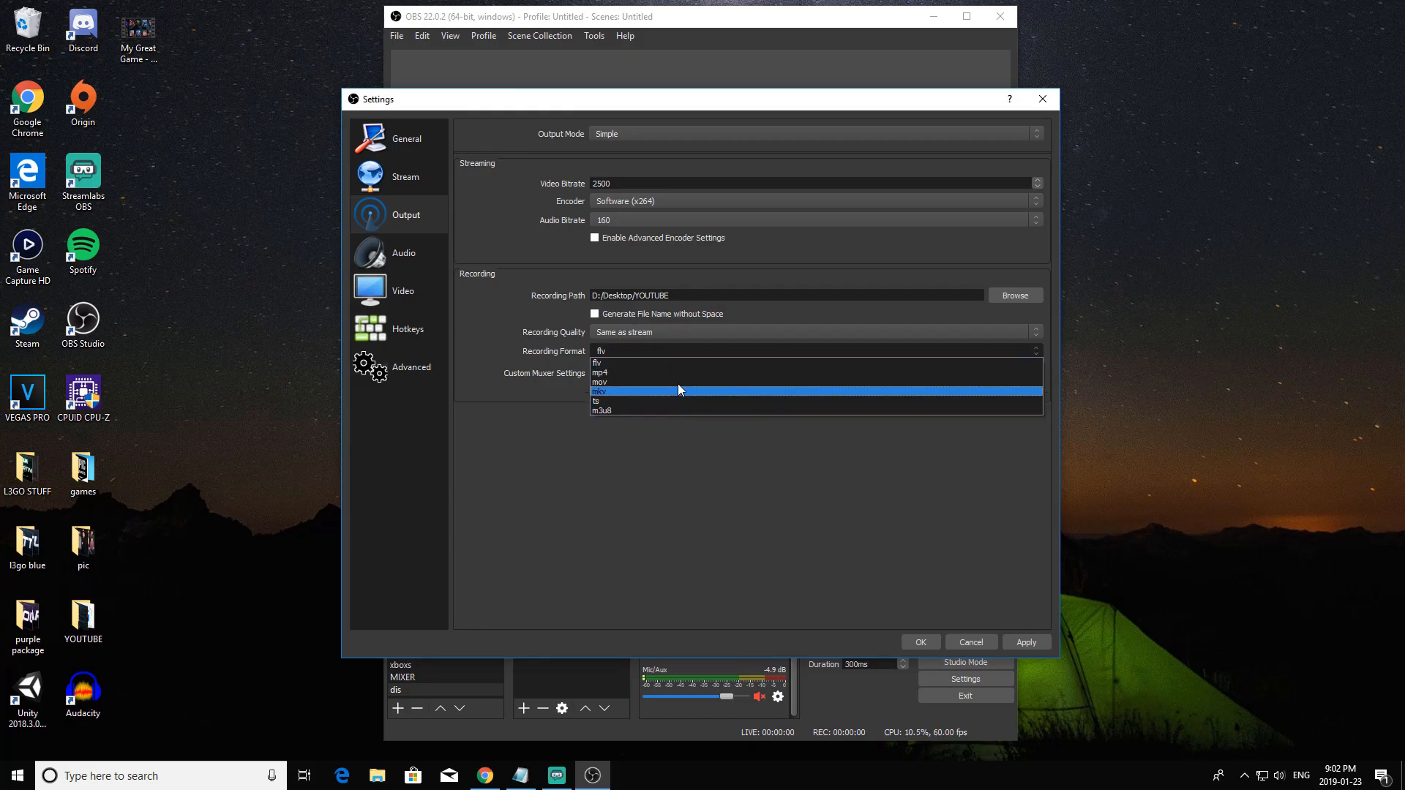
{"action": "left_click", "coordinate": [676, 388]}
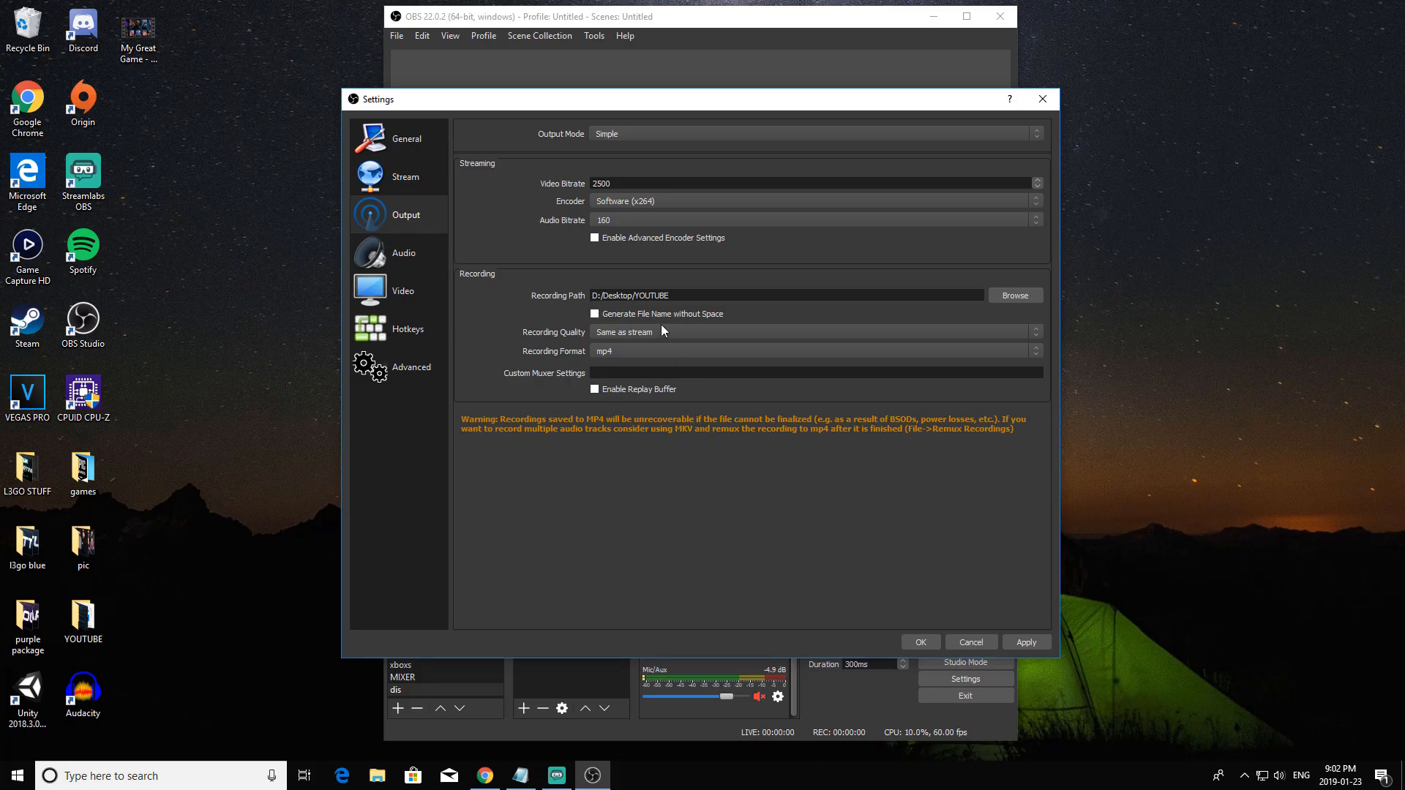
{"action": "left_click", "coordinate": [668, 332]}
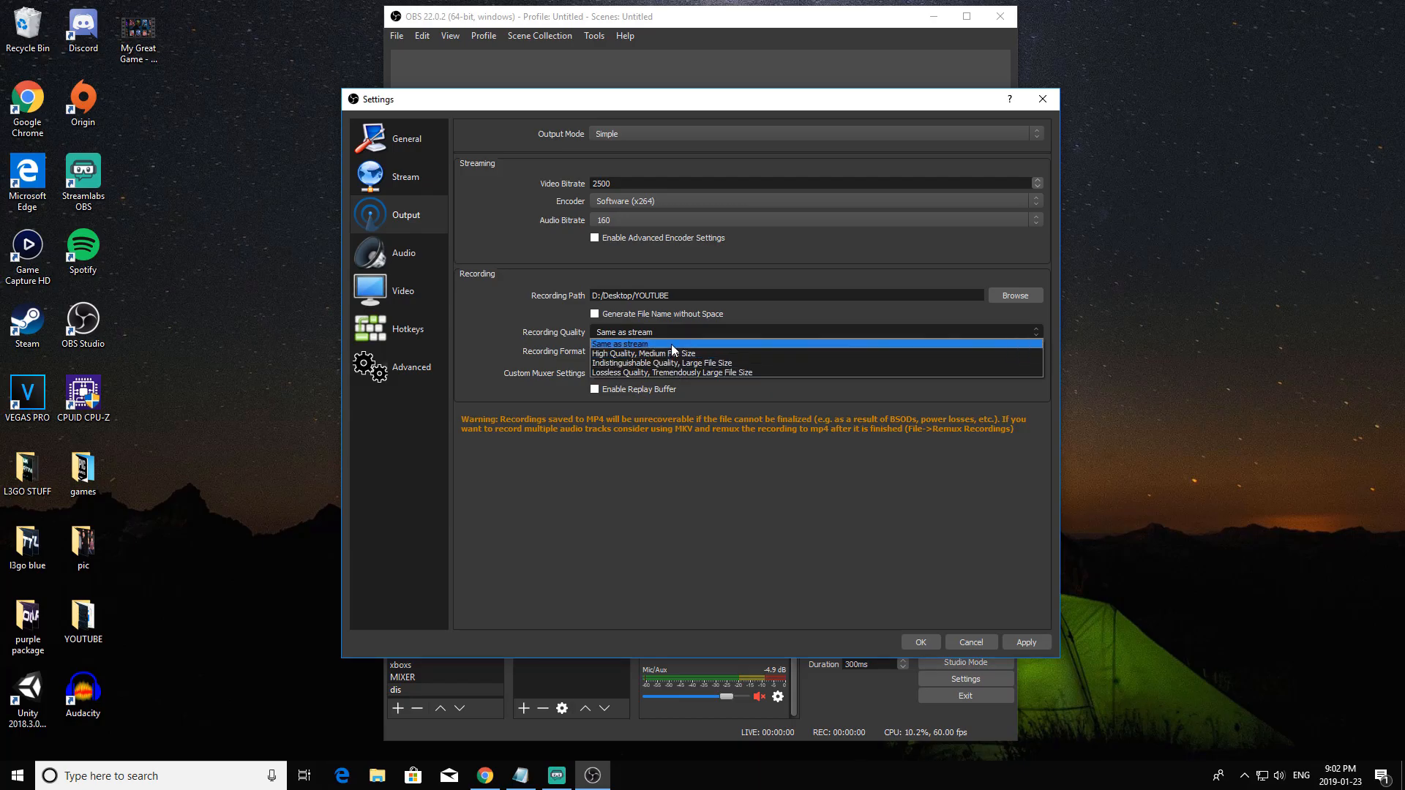
{"action": "left_click", "coordinate": [677, 354]}
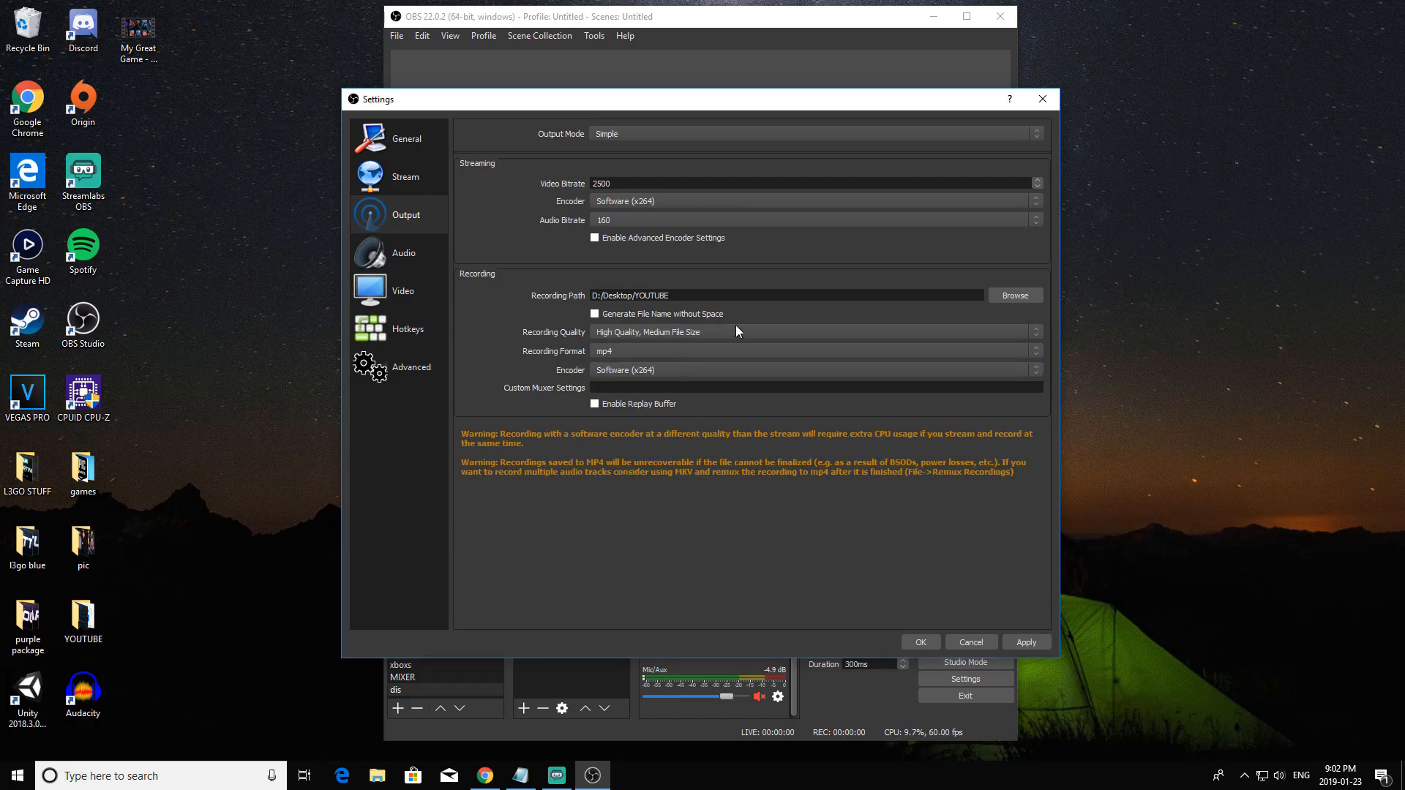
Try Hardware (AMD) as the recording encoder and set it back to Software (x264).
{"action": "left_click", "coordinate": [655, 371]}
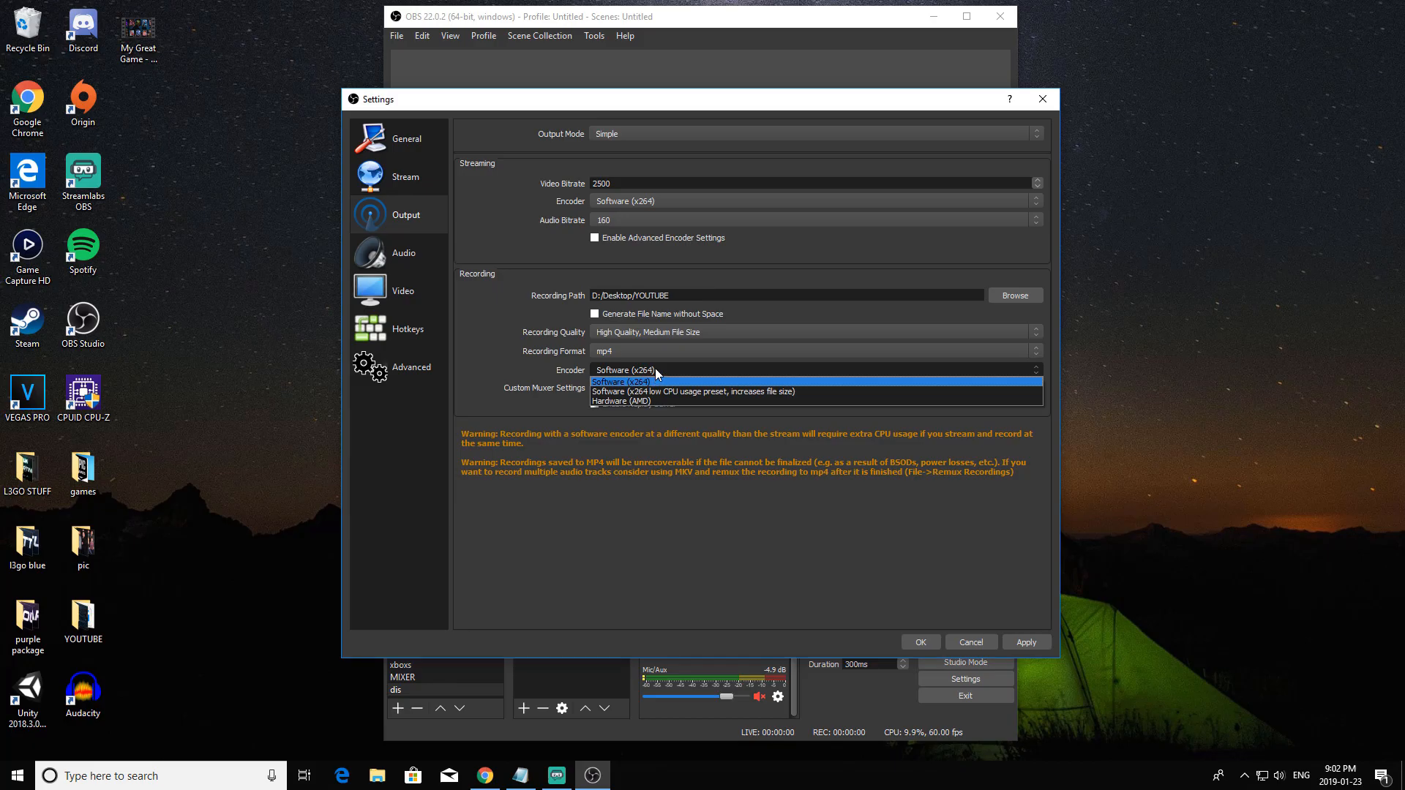
{"action": "left_click", "coordinate": [657, 365]}
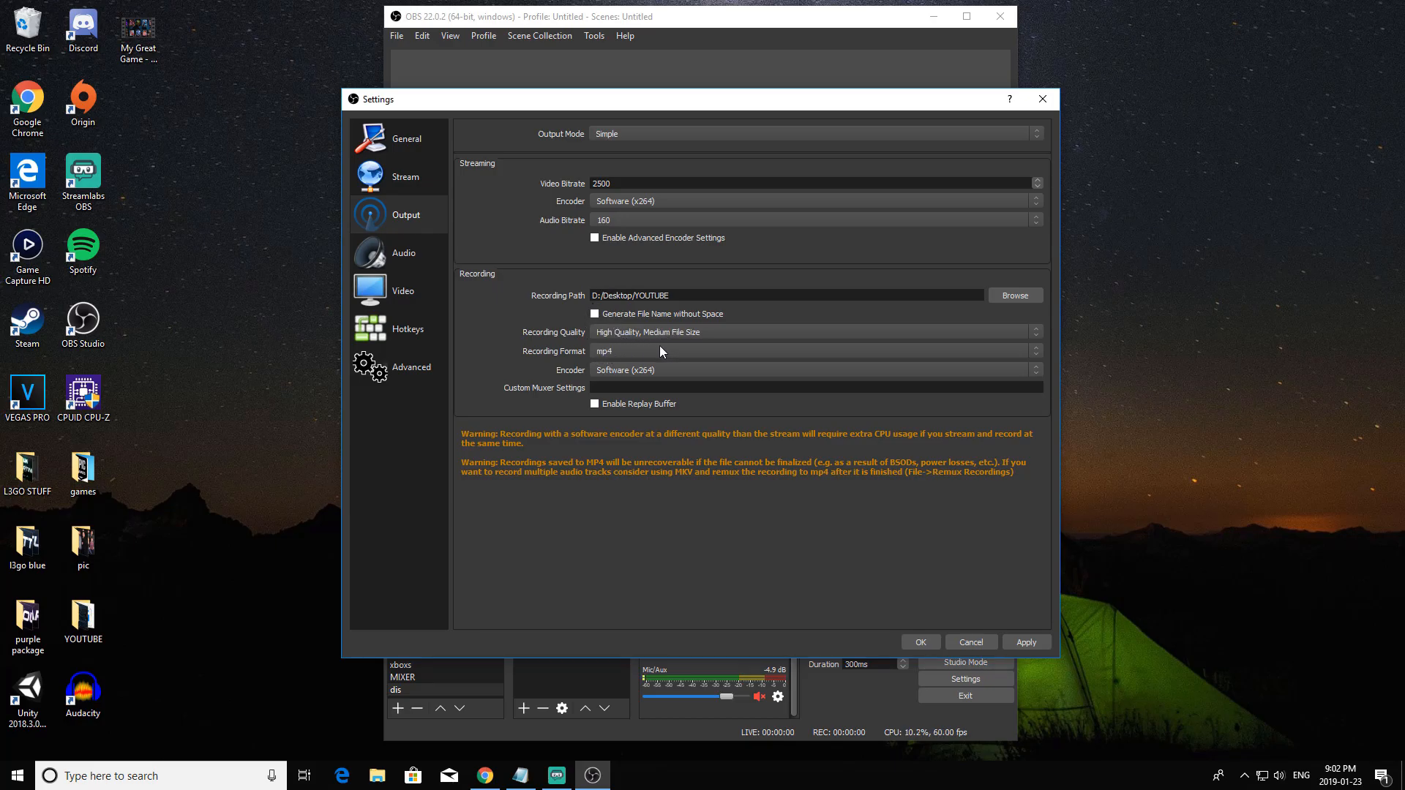
{"action": "left_click", "coordinate": [662, 371]}
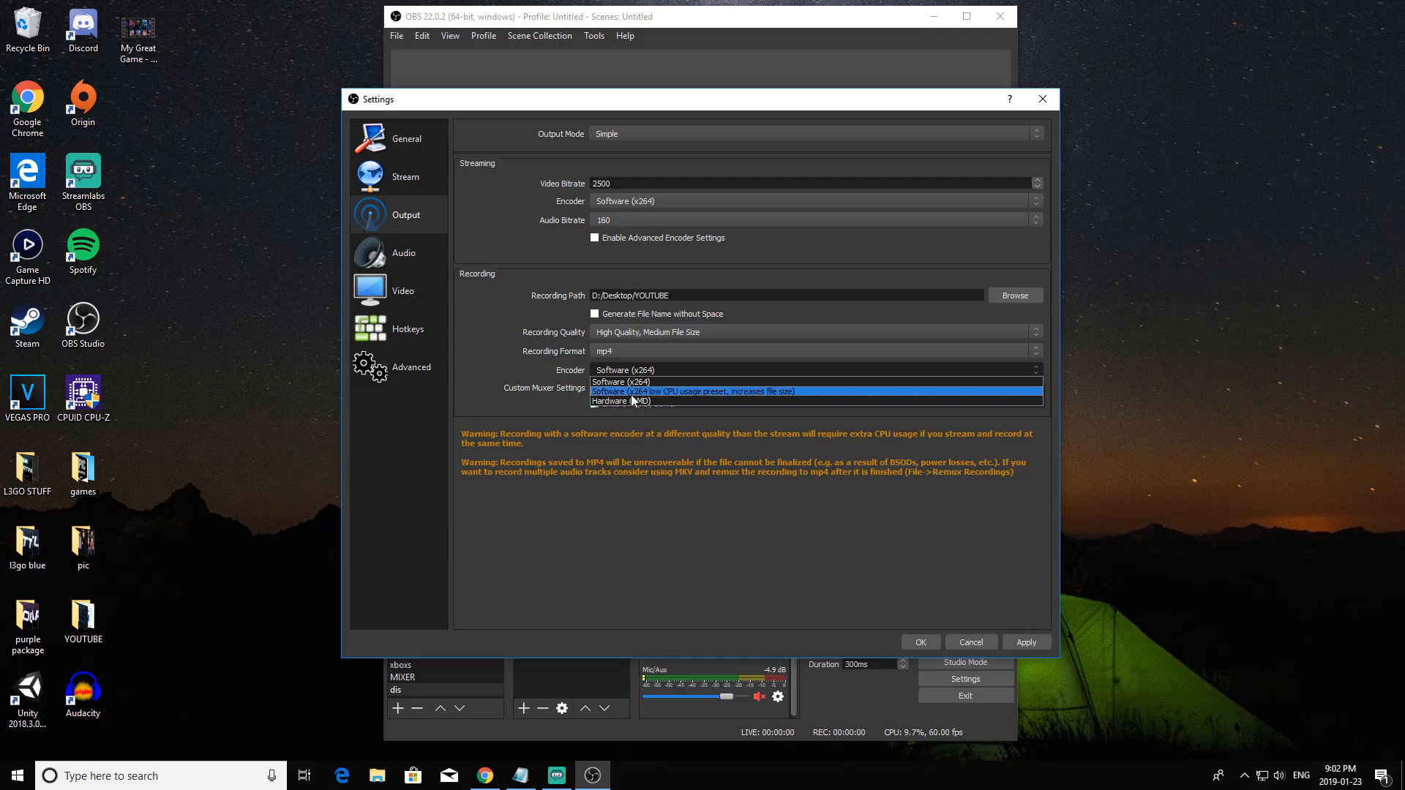
{"action": "left_click", "coordinate": [620, 402]}
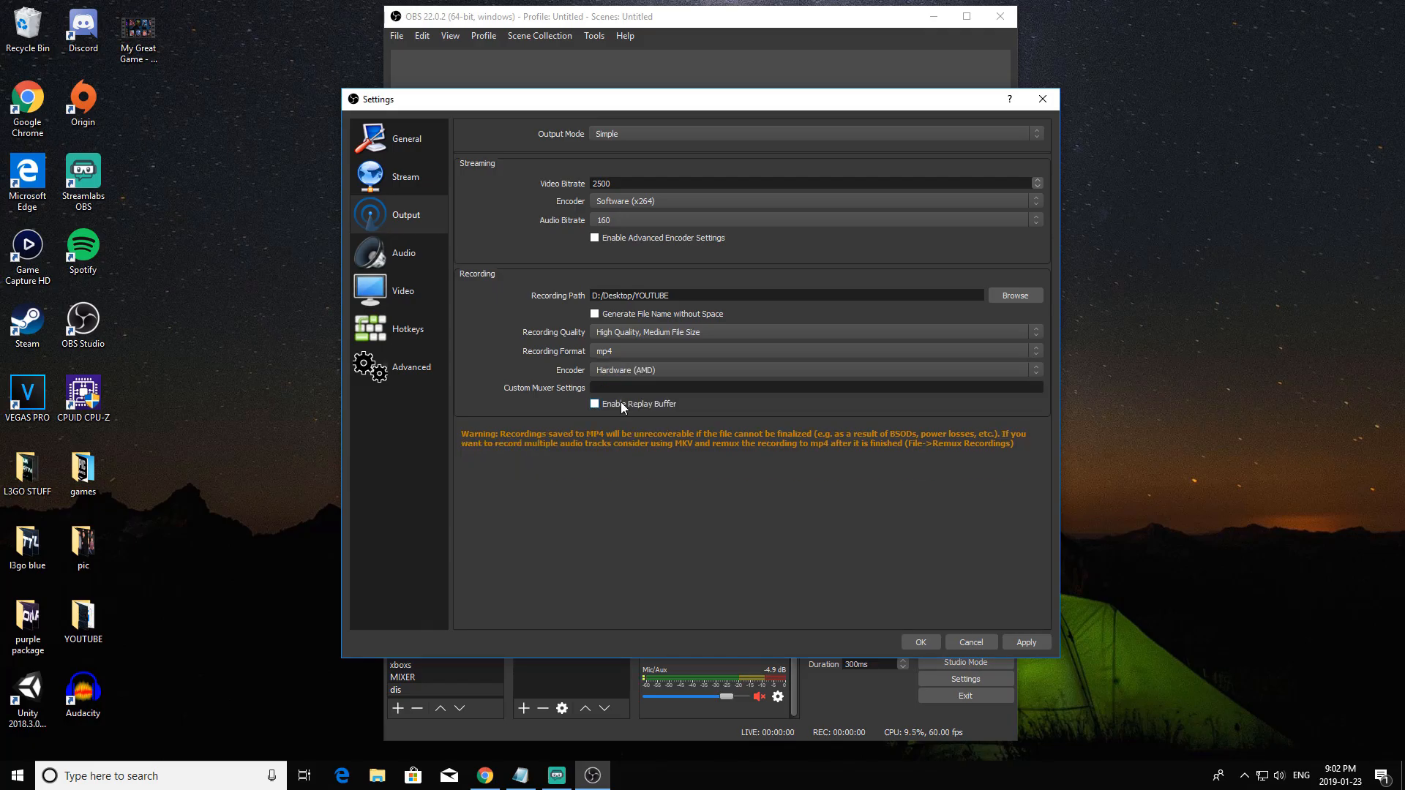
{"action": "left_click", "coordinate": [664, 374]}
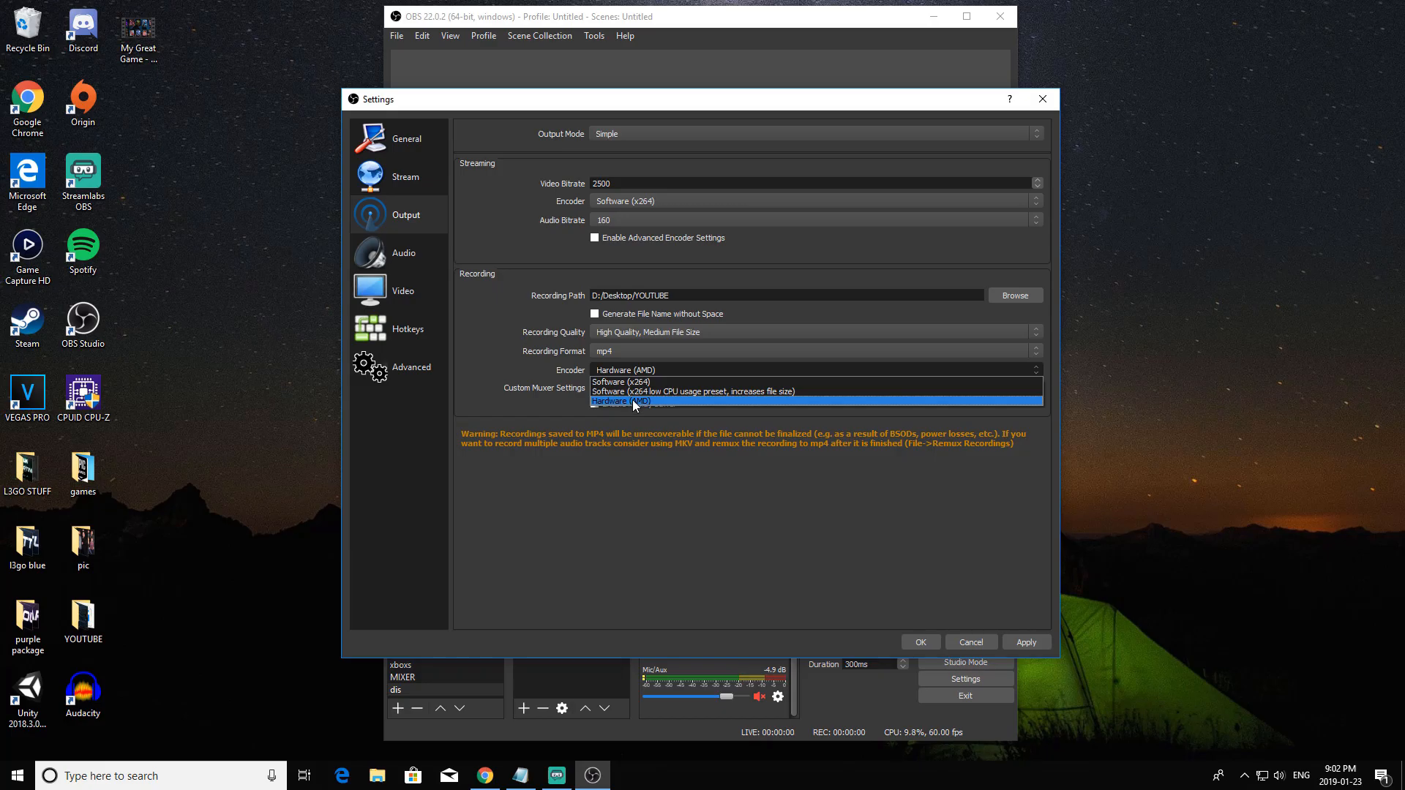
{"action": "left_click", "coordinate": [639, 382]}
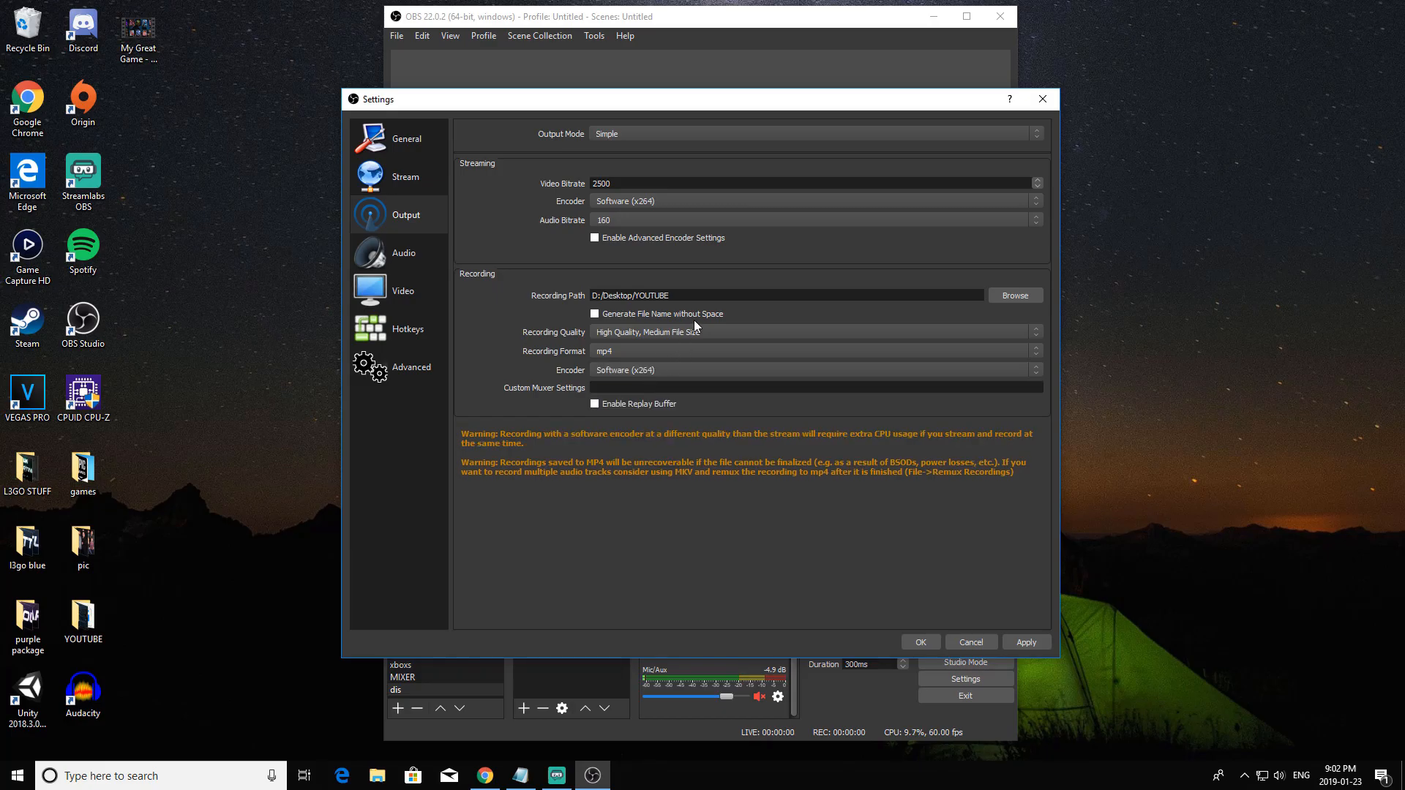
Switch the output mode to Advanced and choose the YOUTUBE folder on the Desktop as the recording path.
{"action": "left_click", "coordinate": [648, 132]}
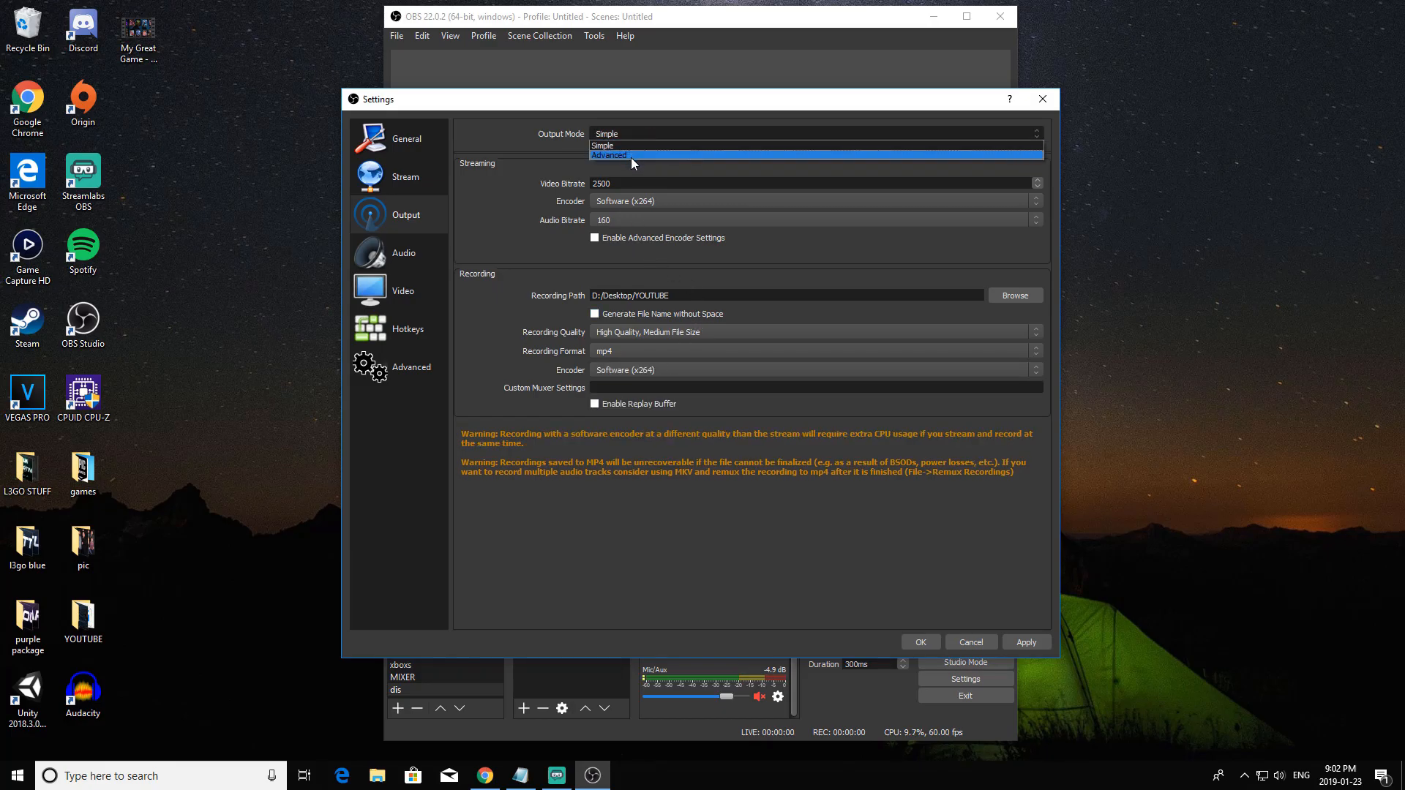
{"action": "left_click", "coordinate": [630, 157]}
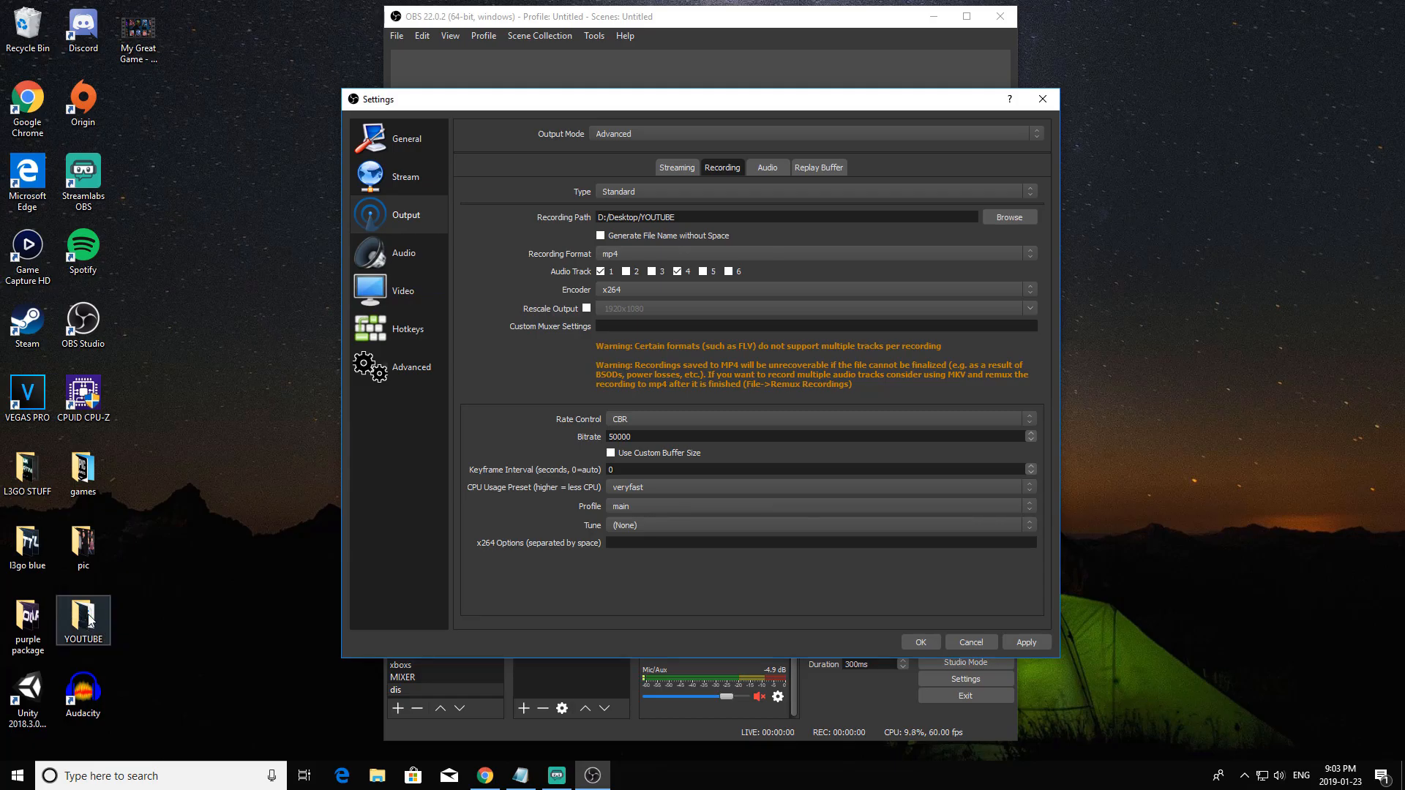
{"action": "left_click", "coordinate": [998, 215]}
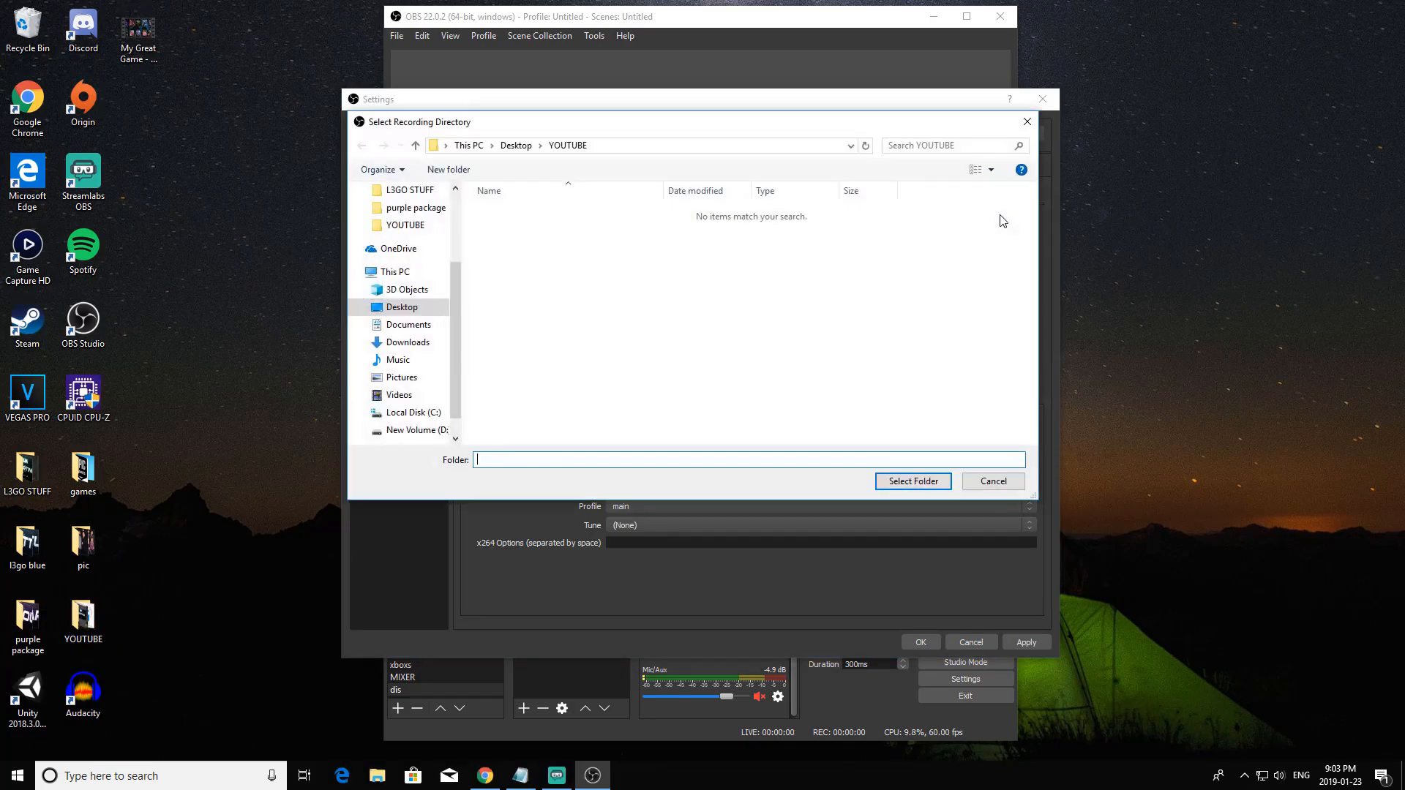
{"action": "scroll", "coordinate": [389, 240], "scroll_direction": "up", "scroll_amount": 3}
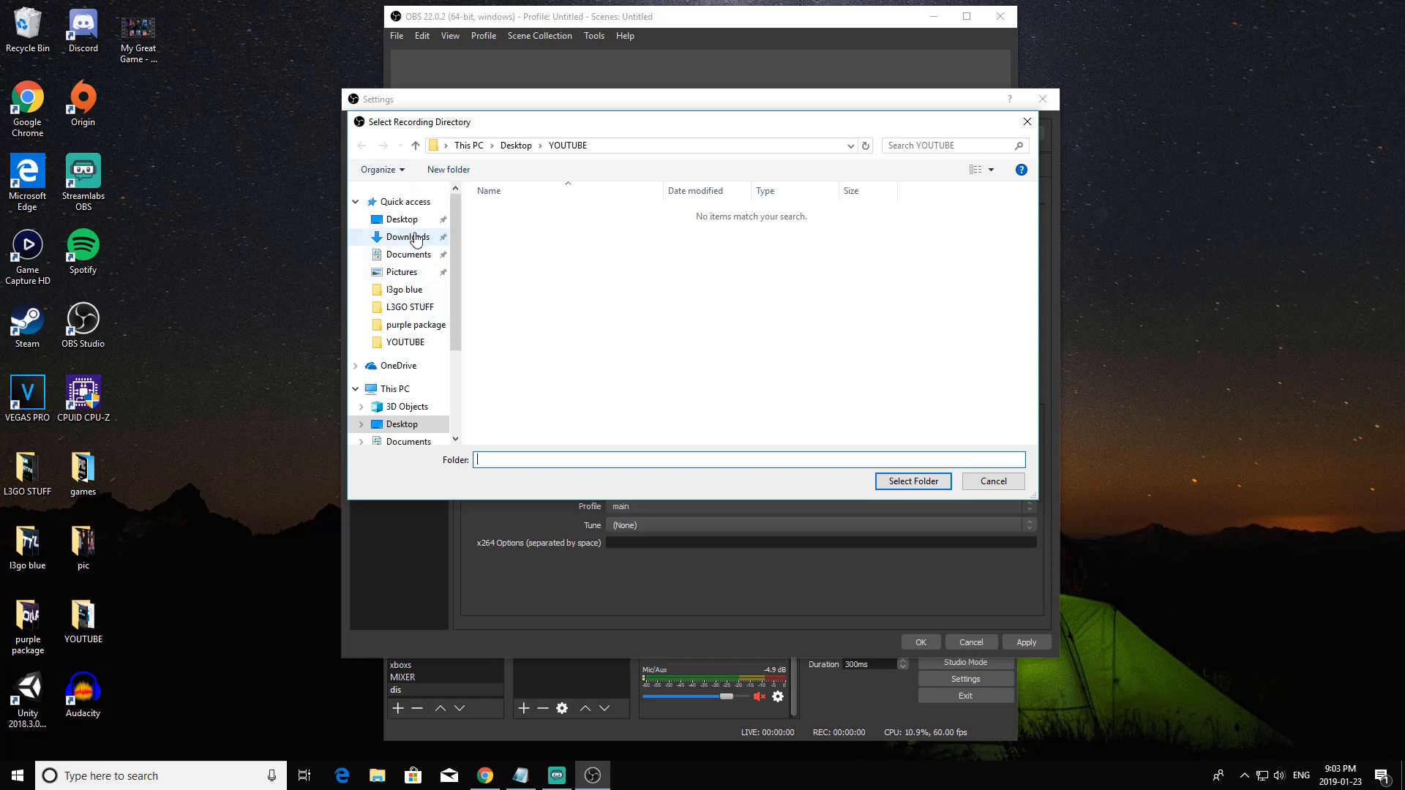
{"action": "left_click", "coordinate": [402, 219]}
{"action": "left_click", "coordinate": [535, 288]}
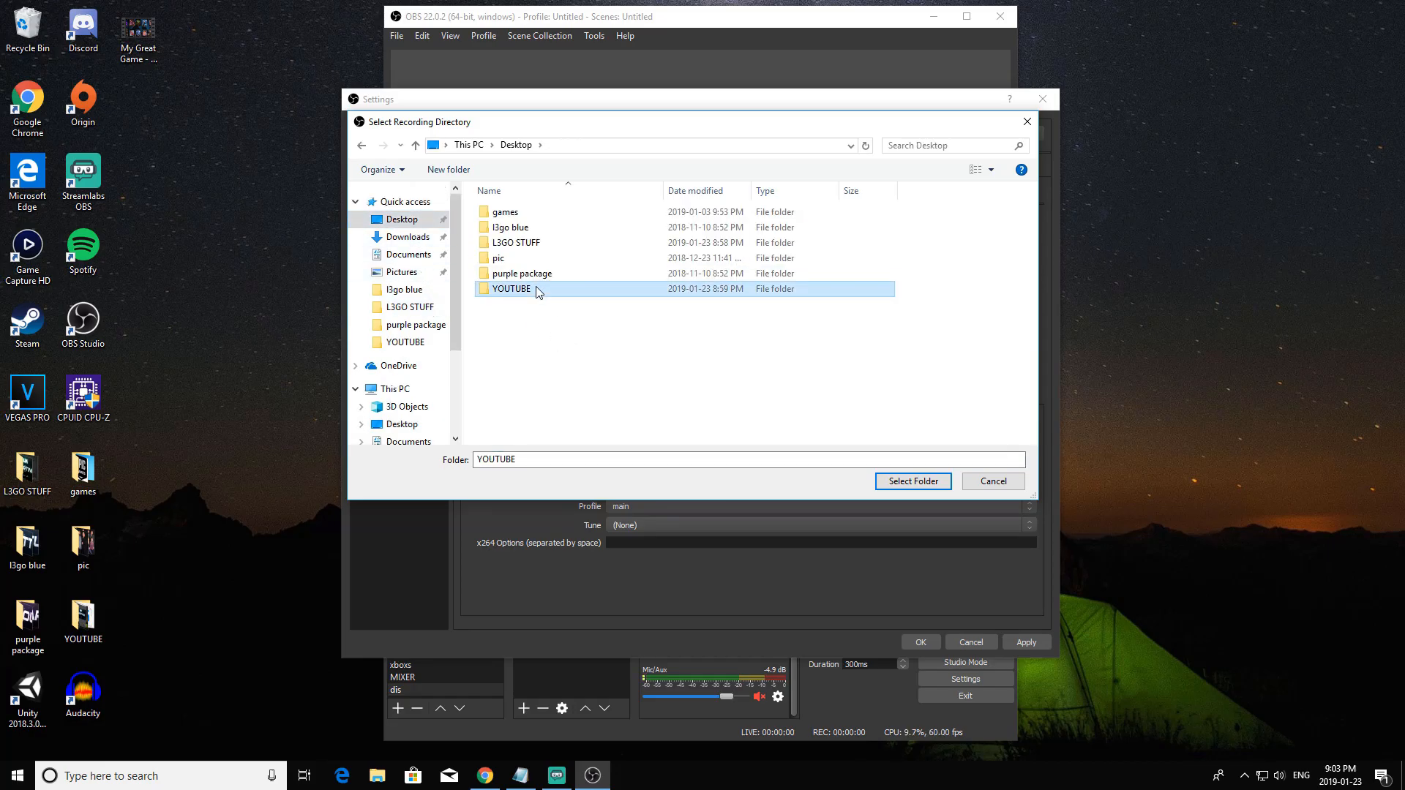
{"action": "left_click", "coordinate": [894, 478]}
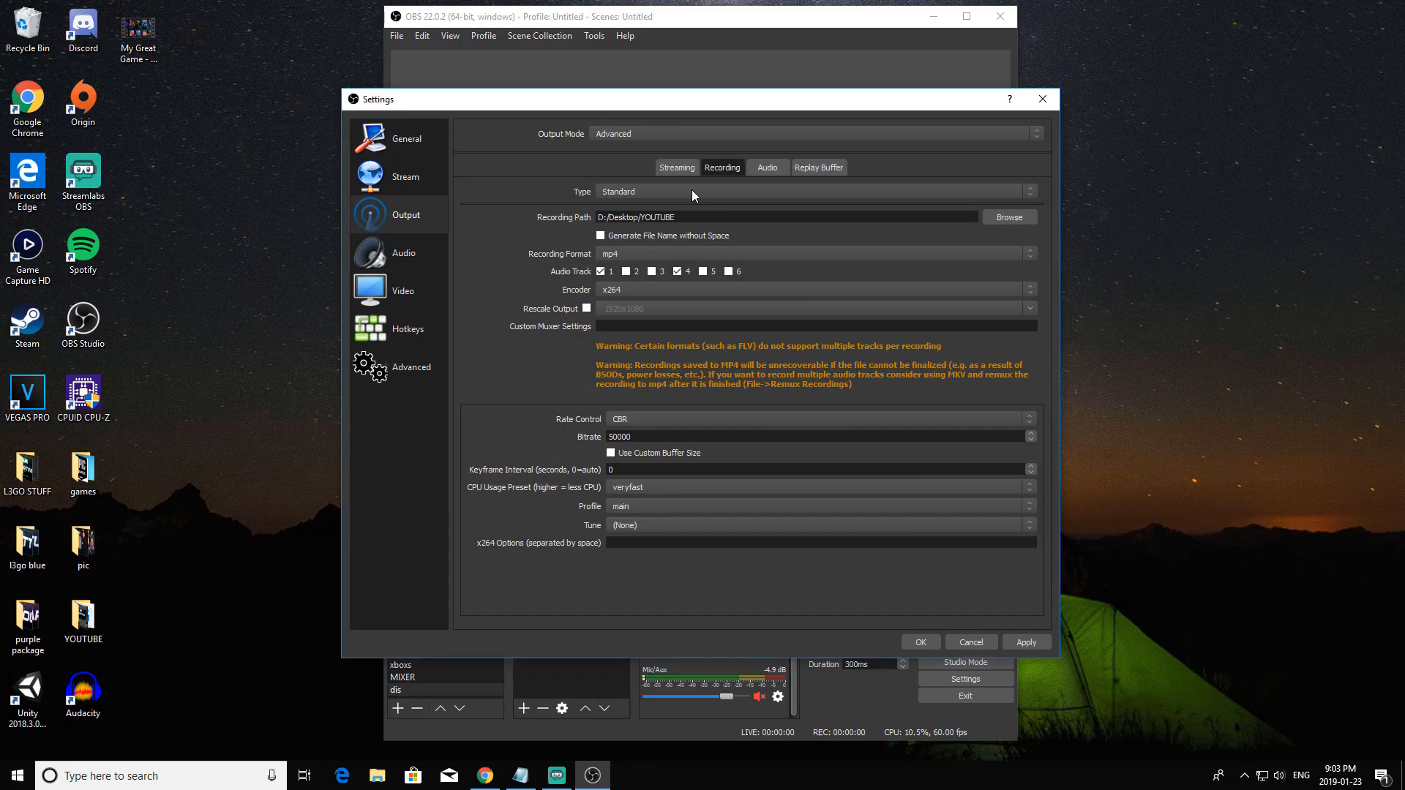
Try flv as the recording format and set it back to mp4.
{"action": "left_click", "coordinate": [660, 249]}
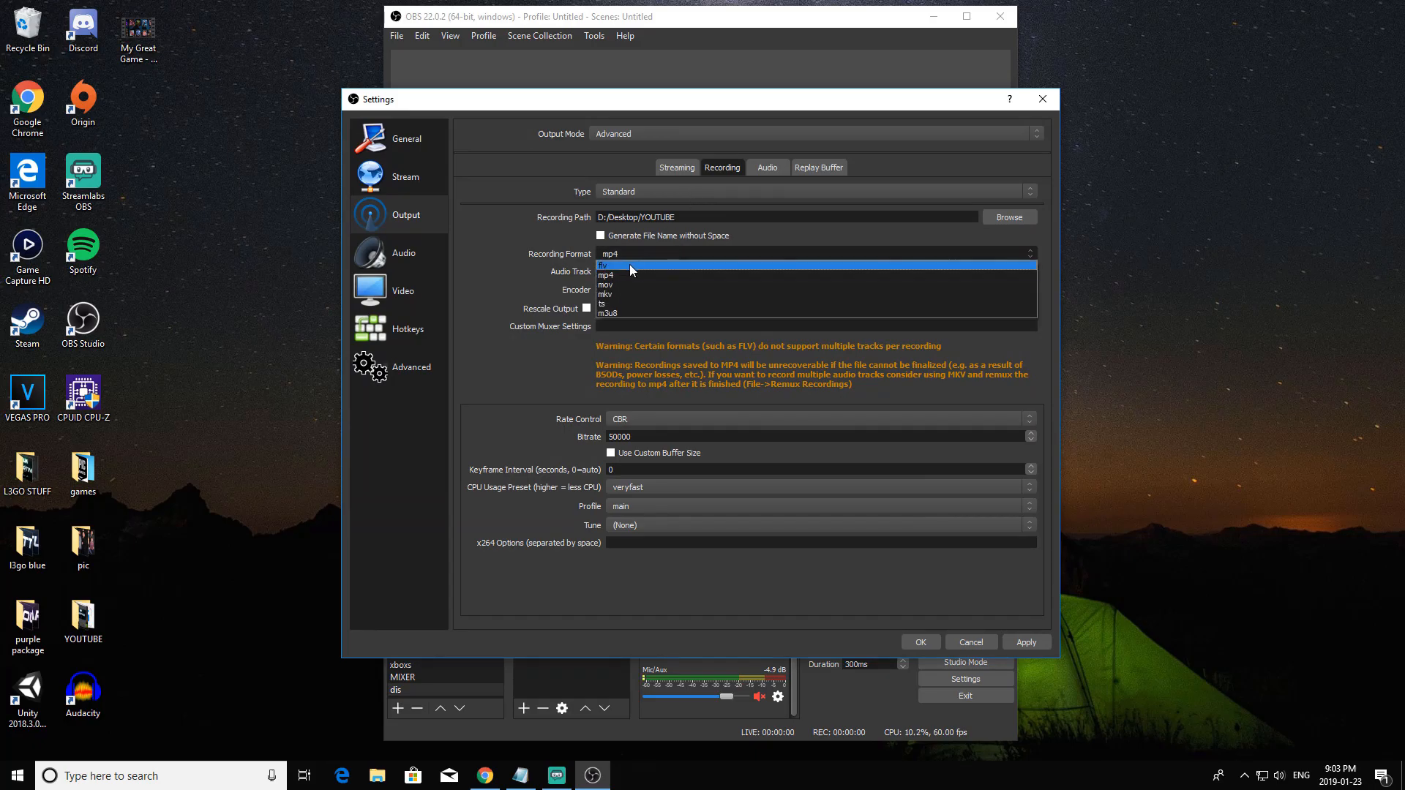
{"action": "left_click", "coordinate": [629, 265]}
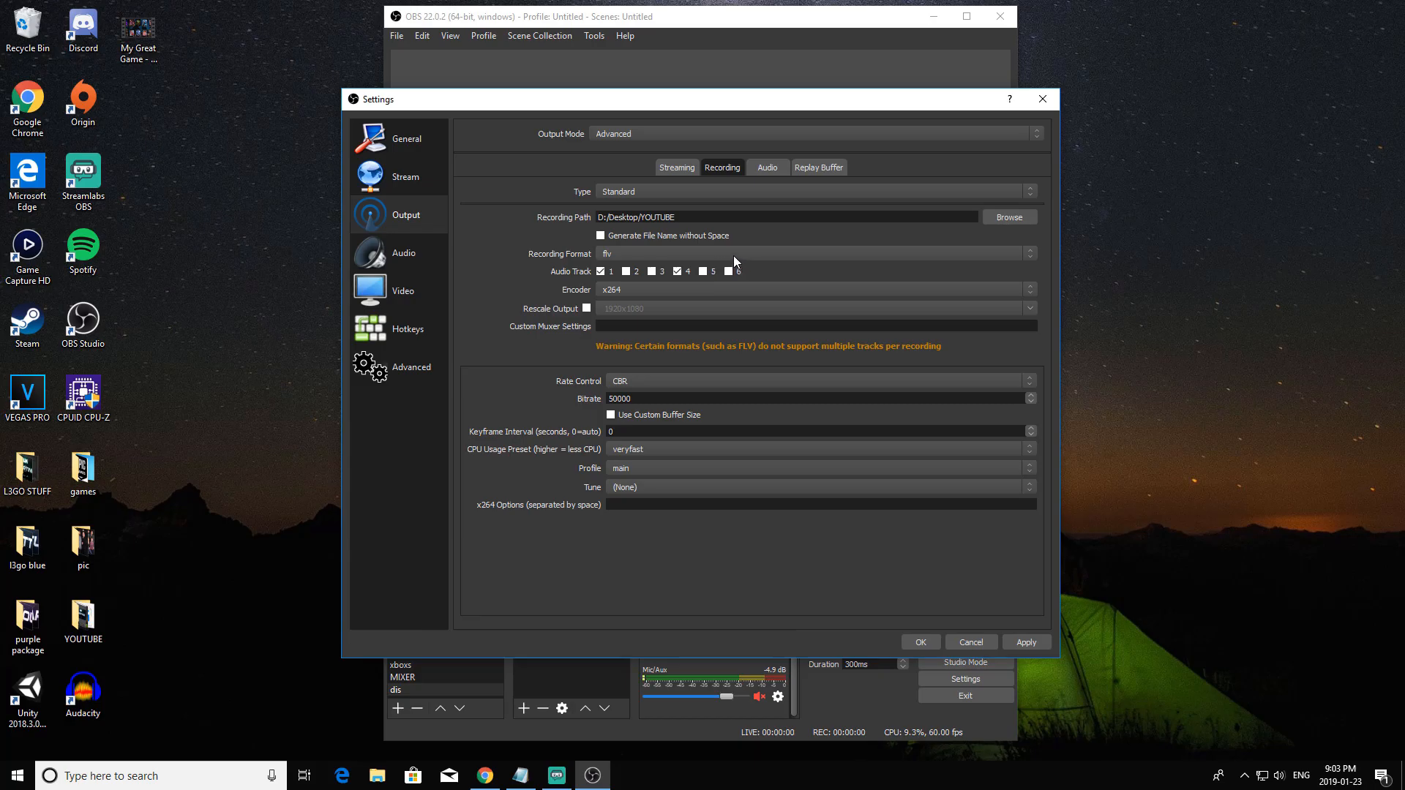
{"action": "left_click", "coordinate": [619, 256]}
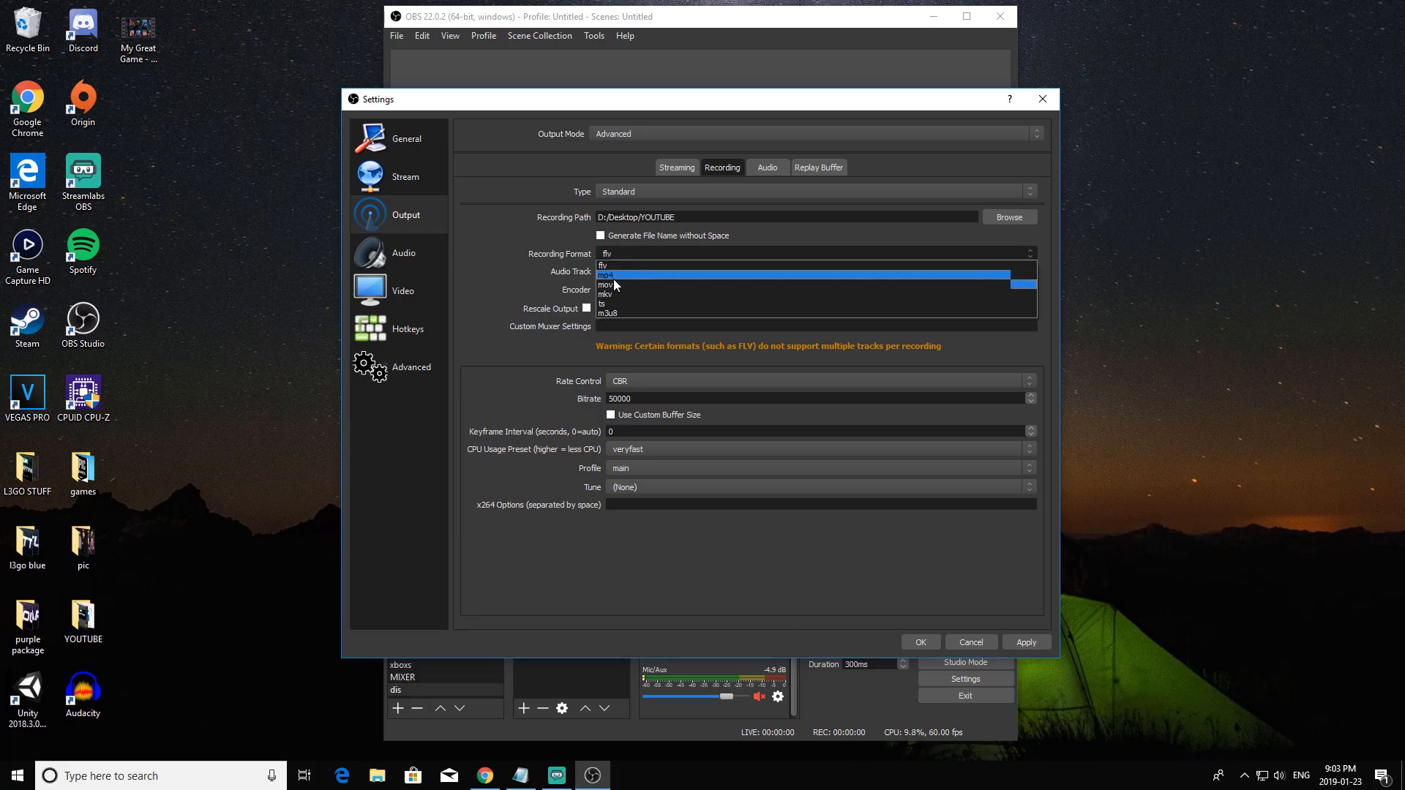
{"action": "left_click", "coordinate": [613, 277]}
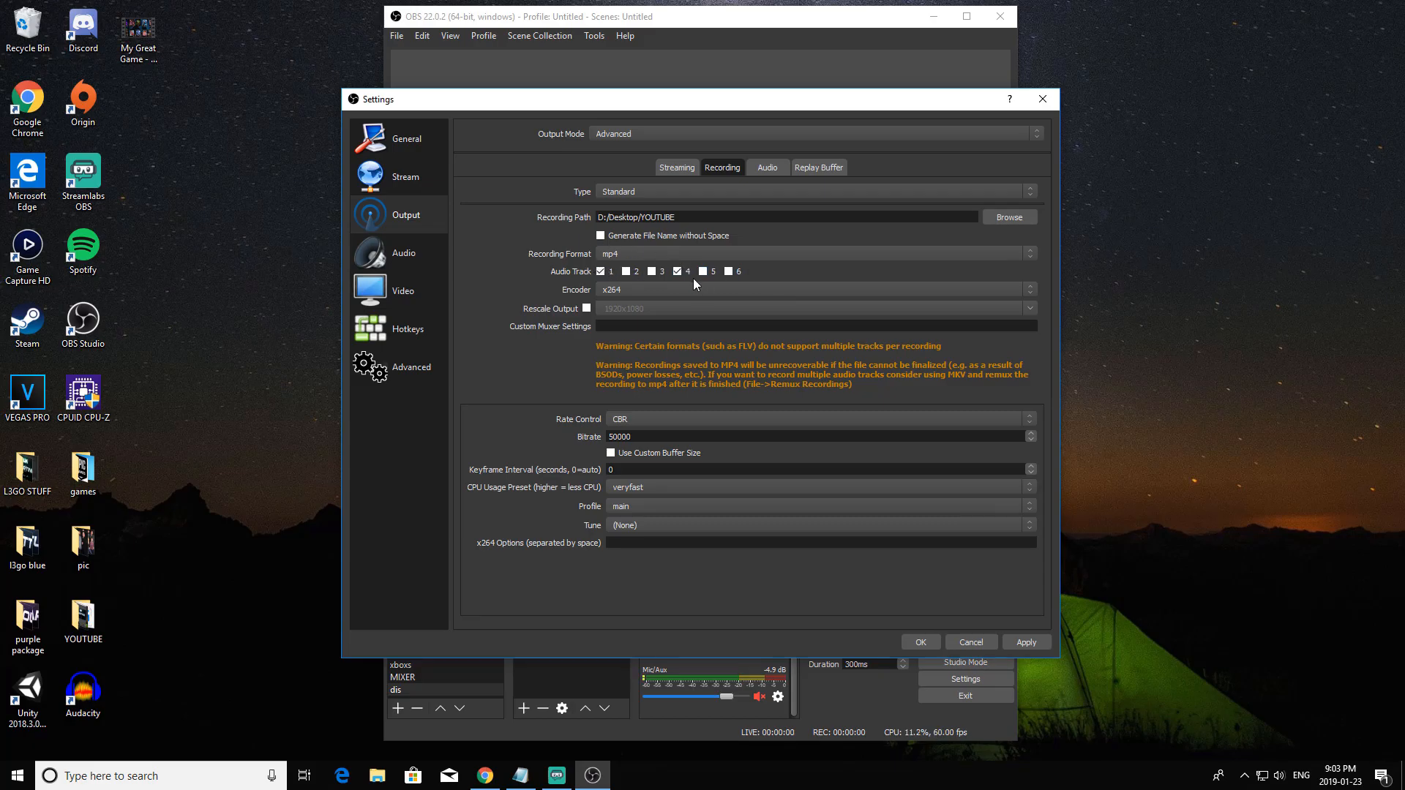
Disable audio track 4 and choose H265/HEVC Encoder (AMD Advanced Media Framework) as the recording encoder.
{"action": "left_click", "coordinate": [677, 270]}
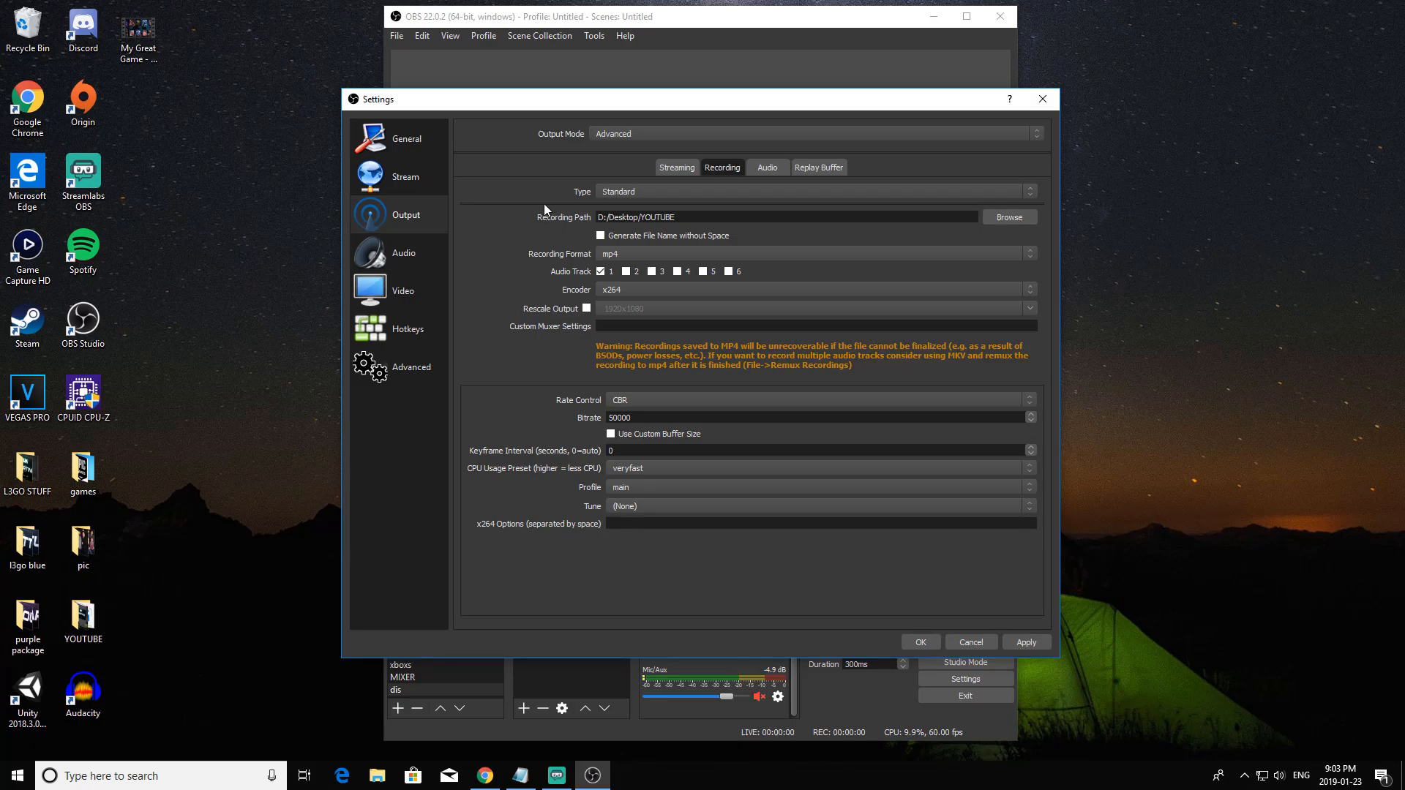
{"action": "left_click", "coordinate": [689, 291]}
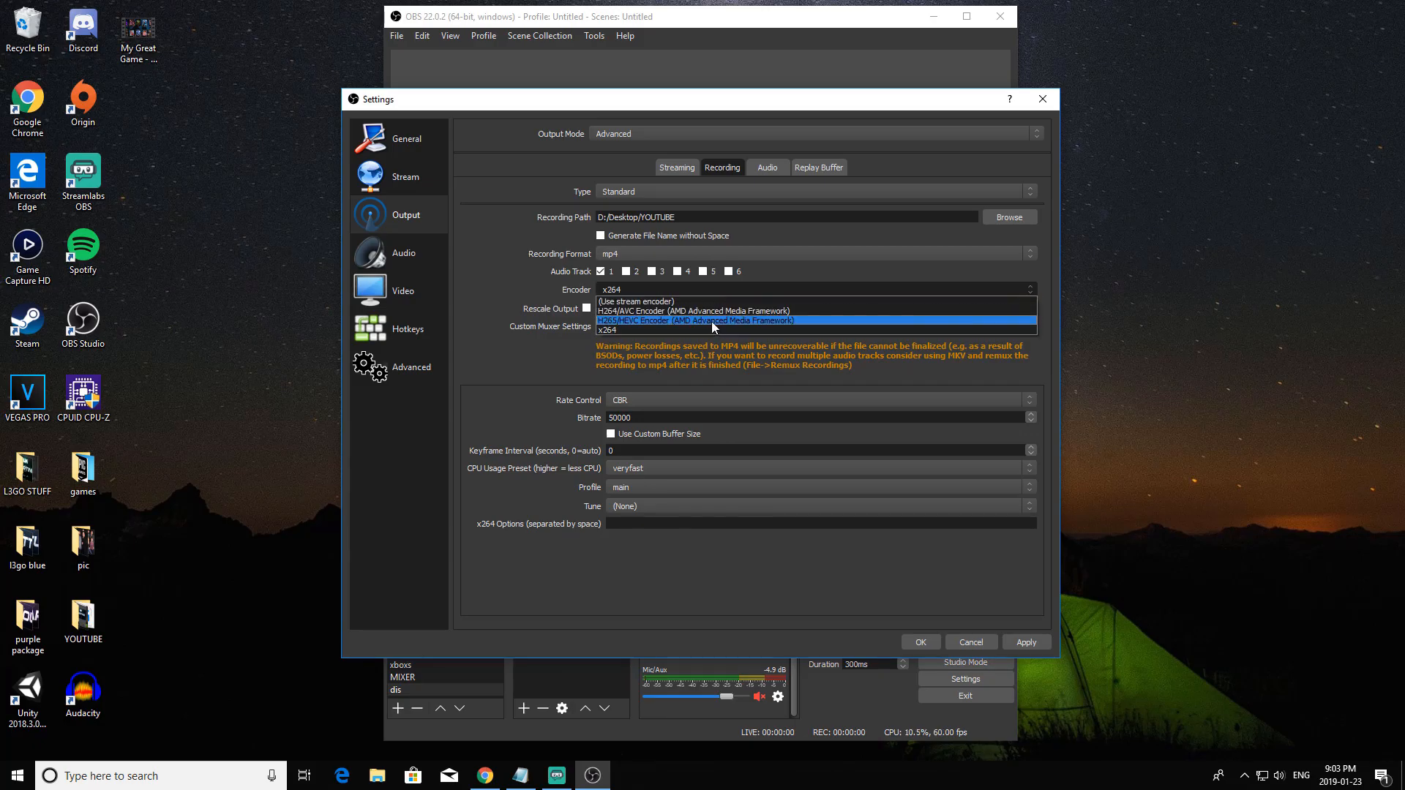
{"action": "left_click", "coordinate": [717, 319]}
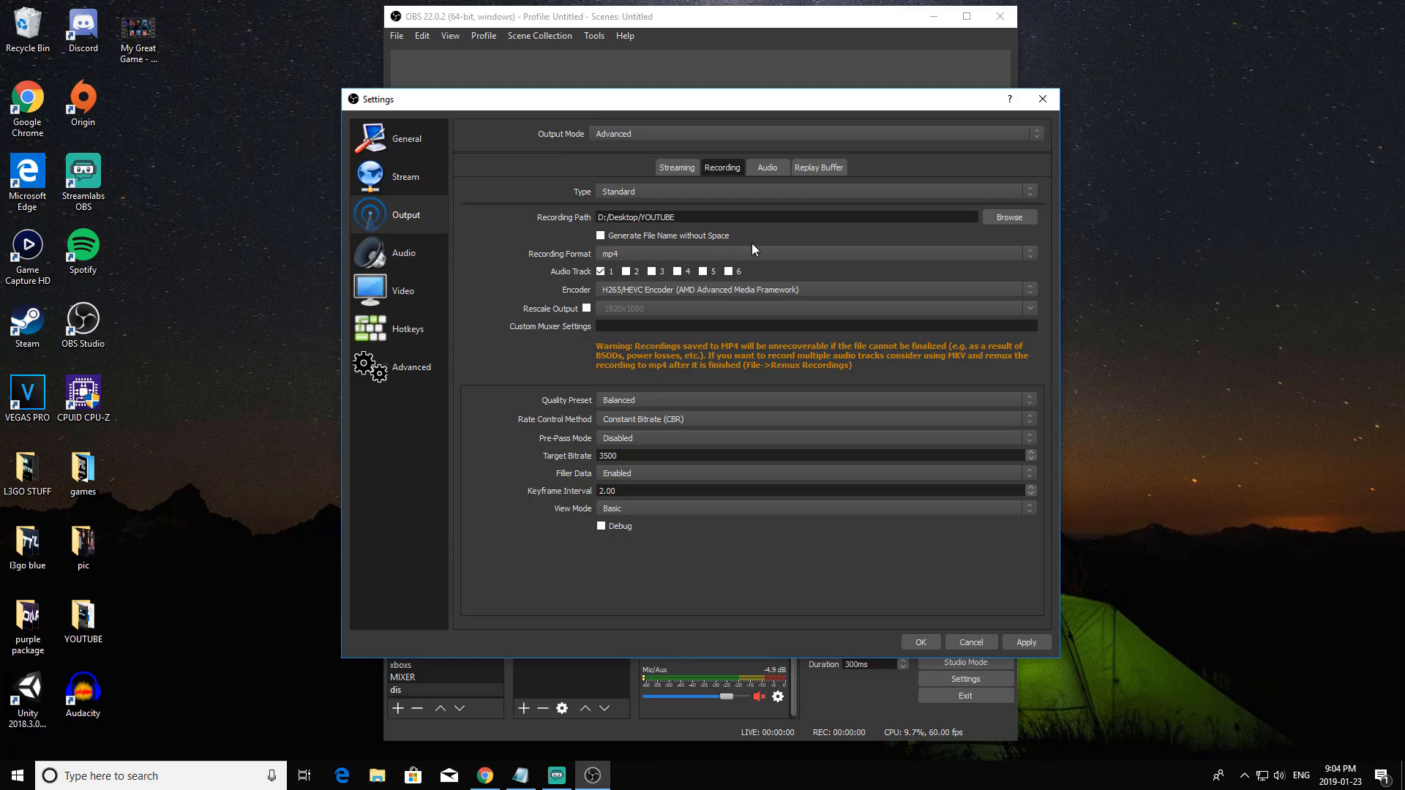
{"action": "left_click", "coordinate": [648, 291]}
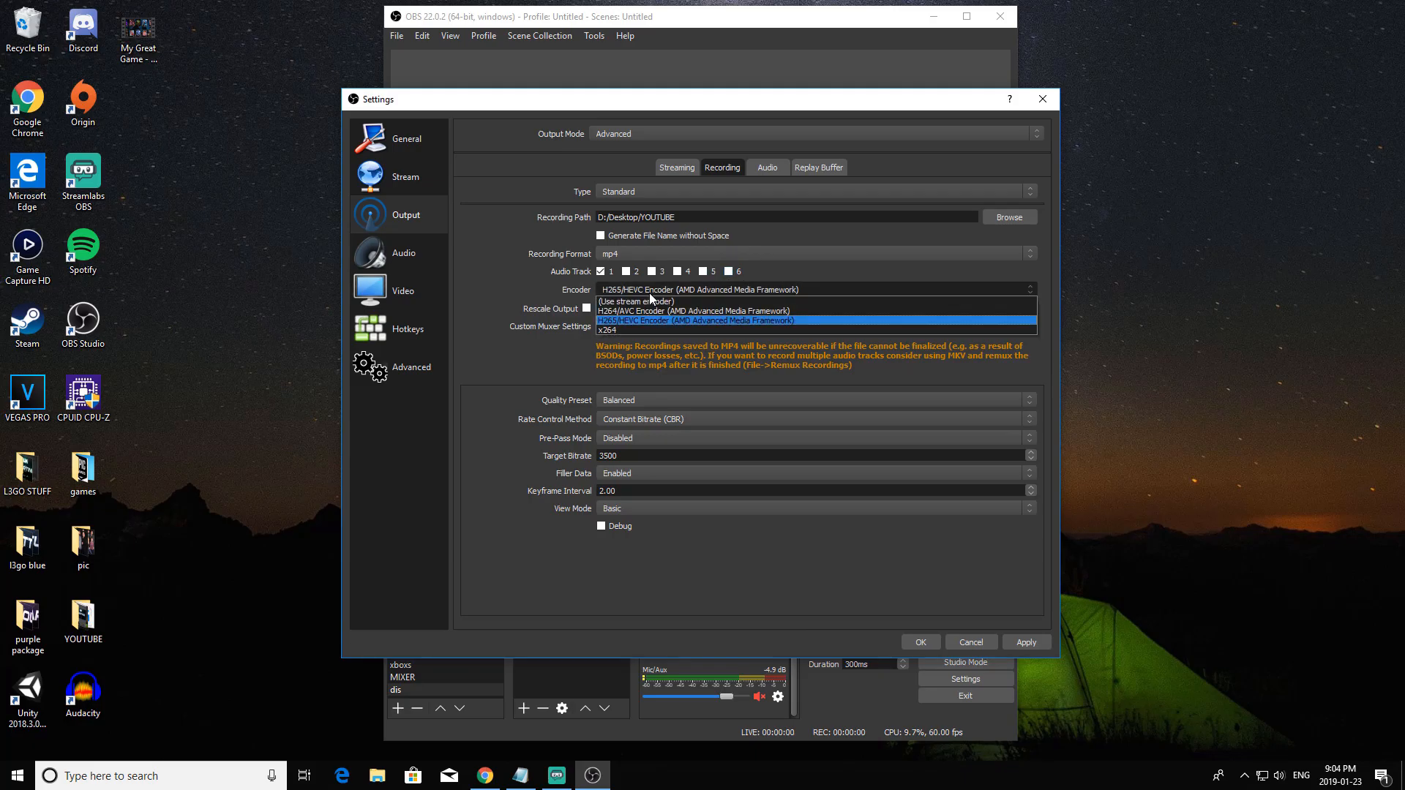
{"action": "left_click", "coordinate": [648, 324]}
{"action": "left_click", "coordinate": [672, 289]}
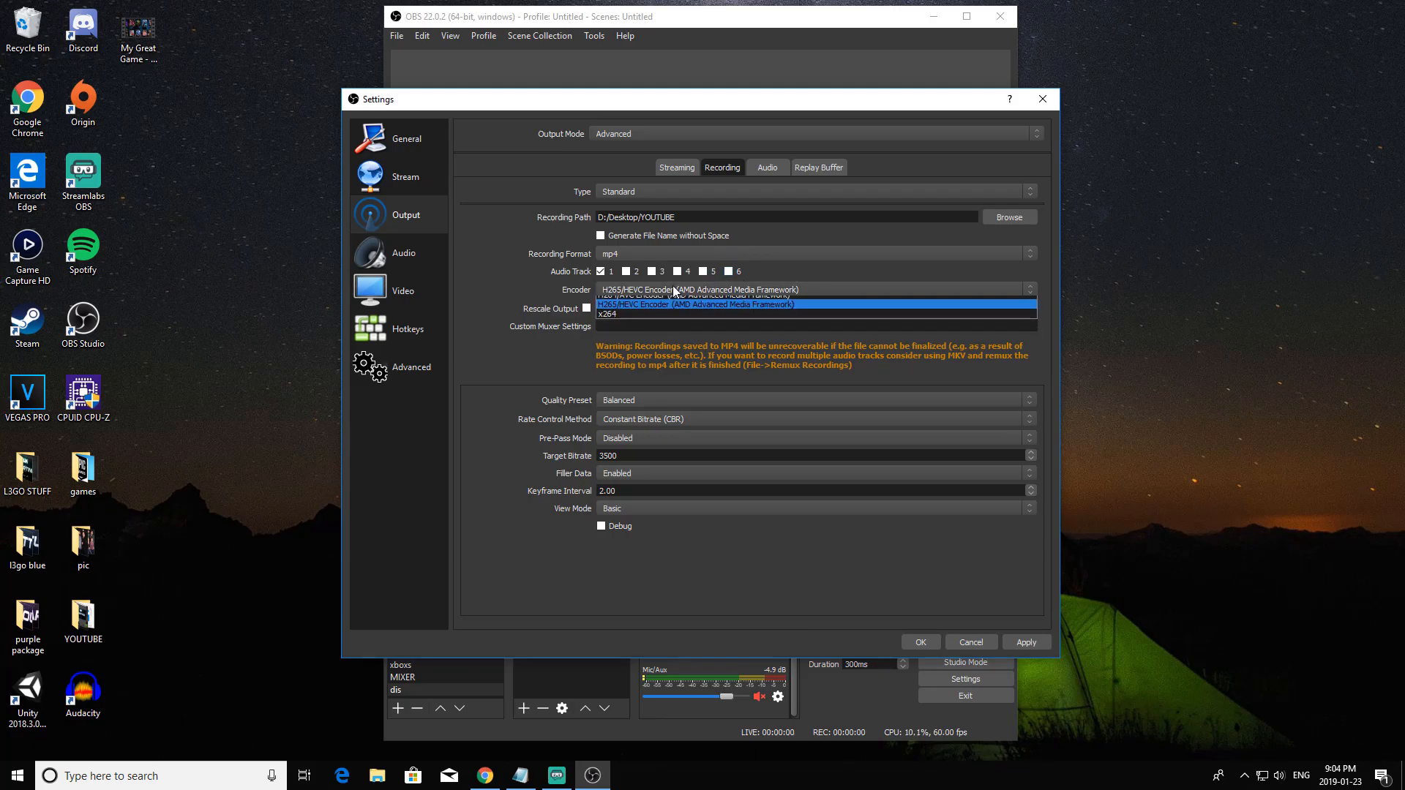
{"action": "left_click", "coordinate": [665, 317]}
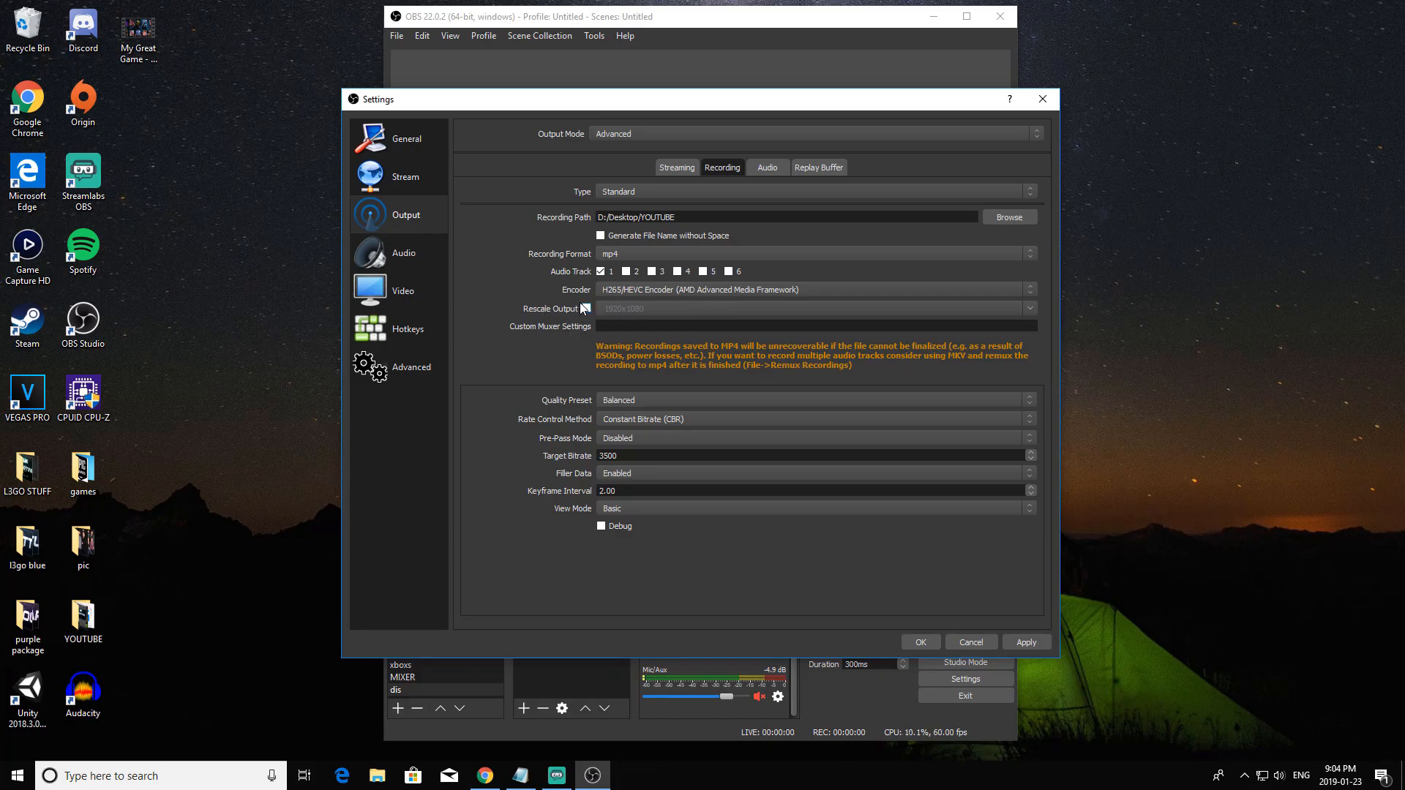
Set the H265/HEVC encoder to the Quality preset with Constant Bitrate (CBR) and a target bitrate of 40000.
{"action": "left_click", "coordinate": [653, 397]}
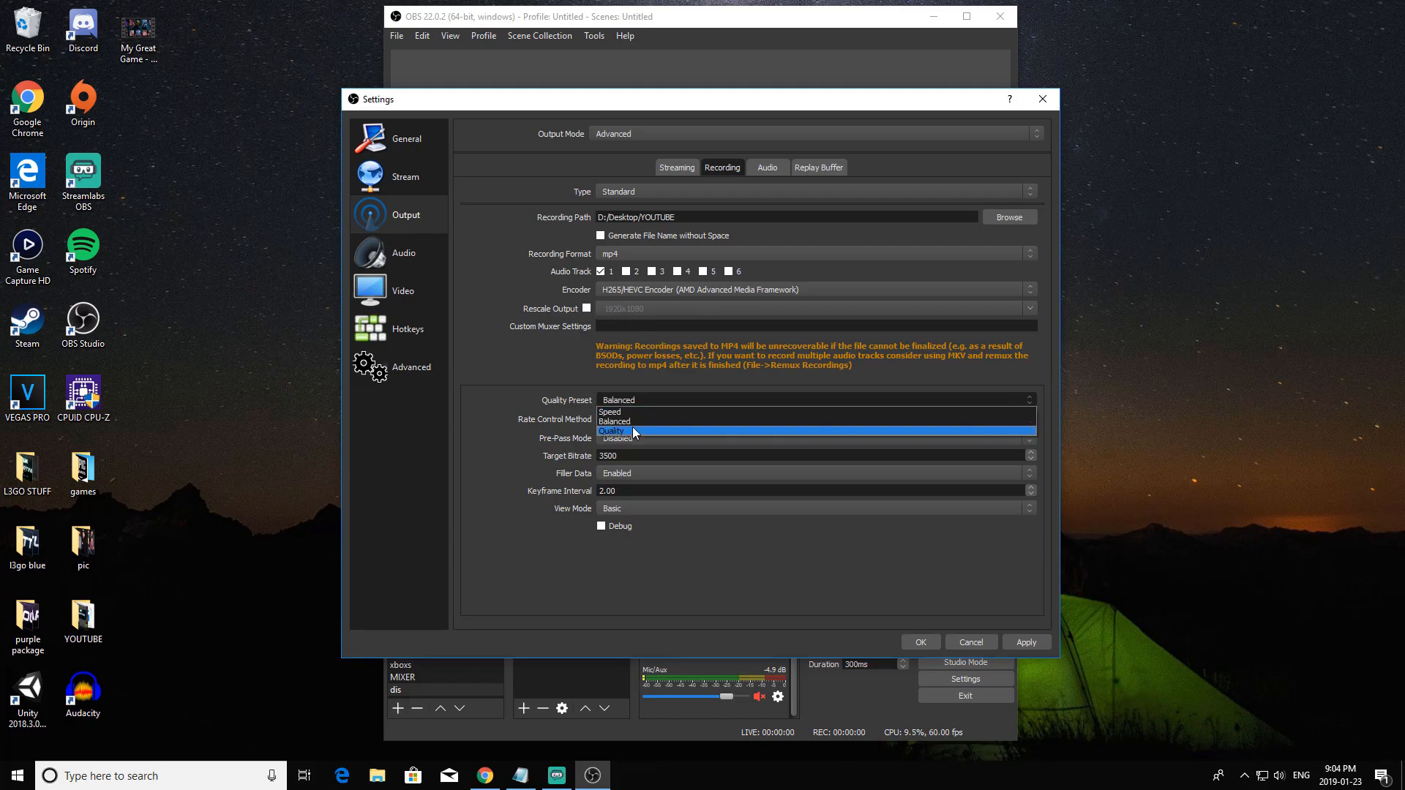
{"action": "left_click", "coordinate": [632, 431]}
{"action": "left_click", "coordinate": [644, 420]}
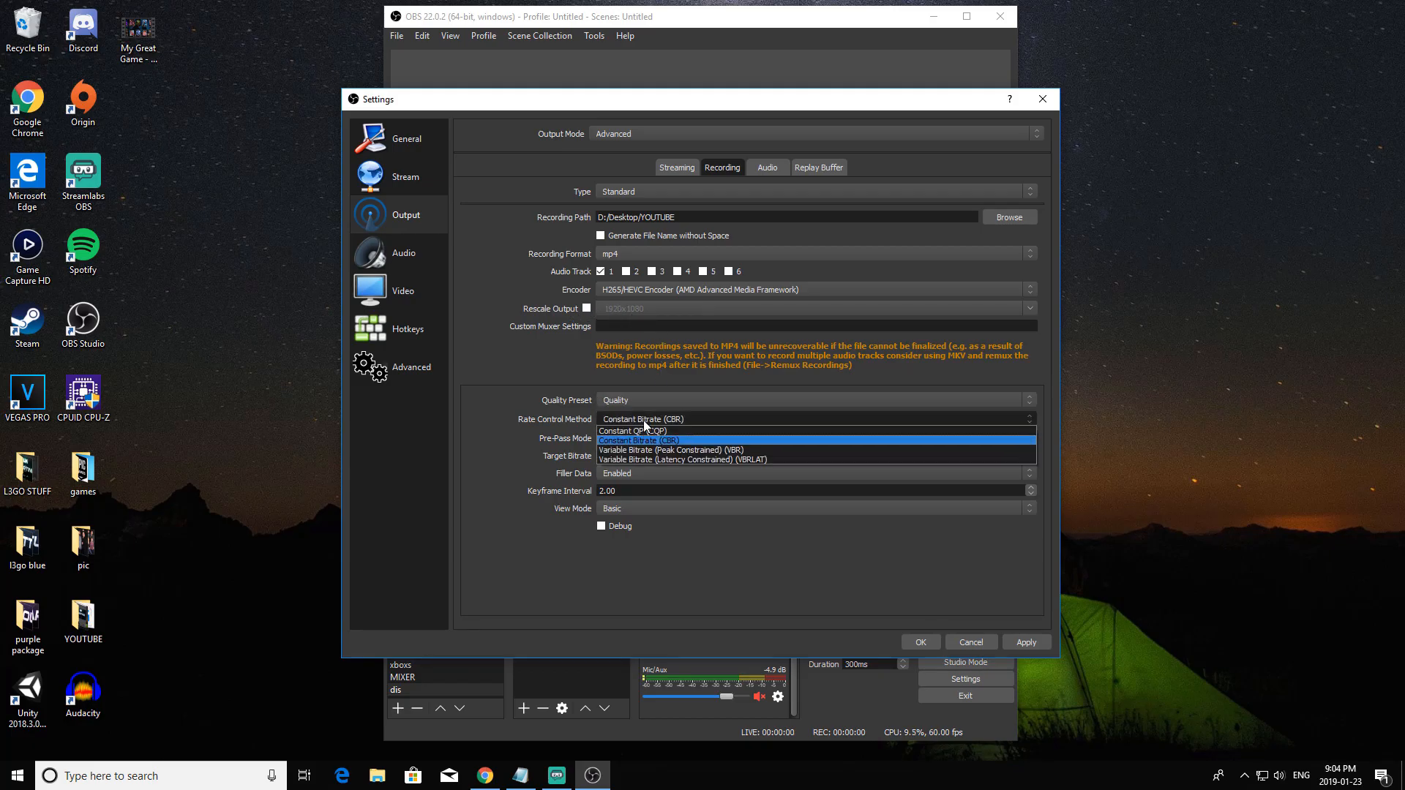
{"action": "left_click", "coordinate": [643, 440]}
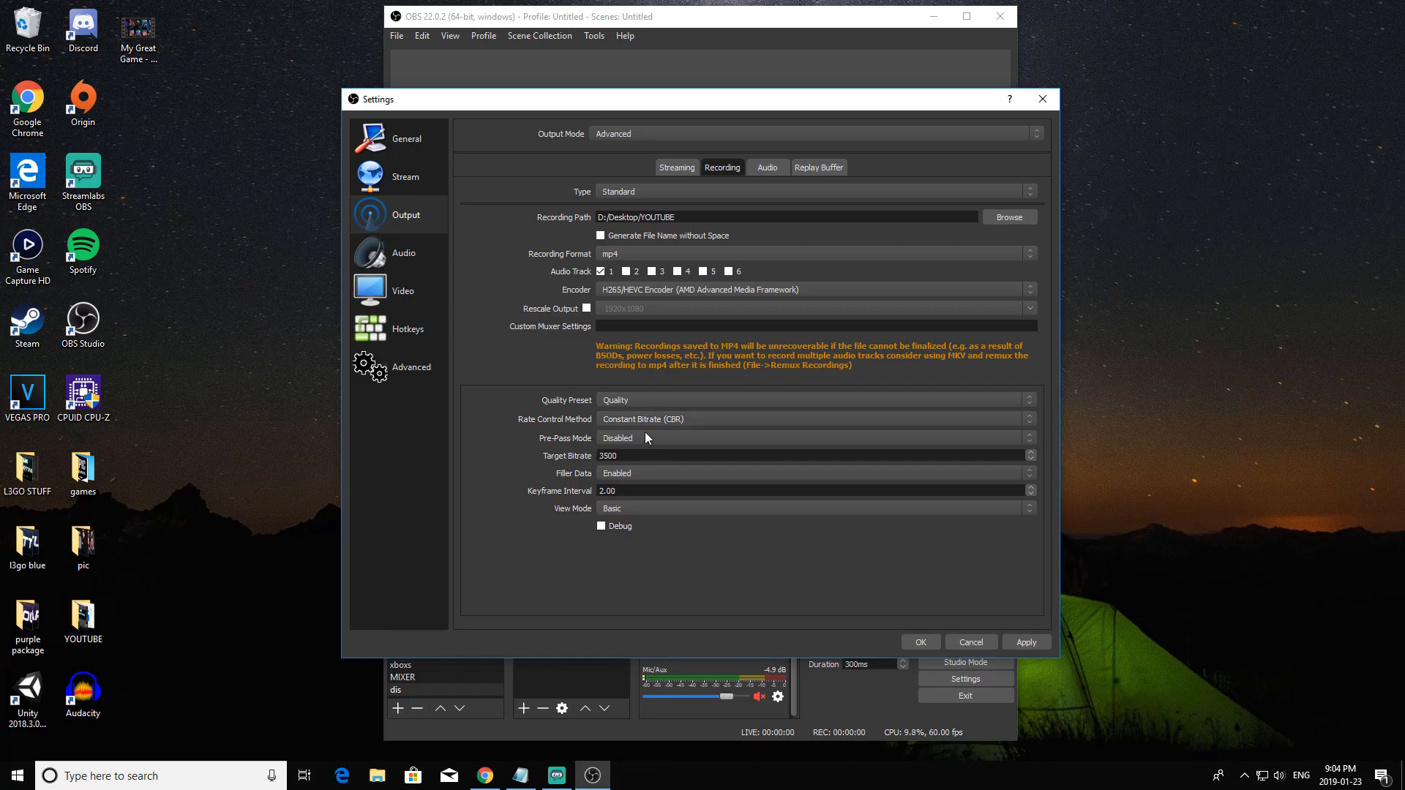
{"action": "left_click_drag", "start_coordinate": [629, 455], "coordinate": [554, 457]}
{"action": "key", "text": "BackSpace"}
{"action": "type", "text": "40000"}
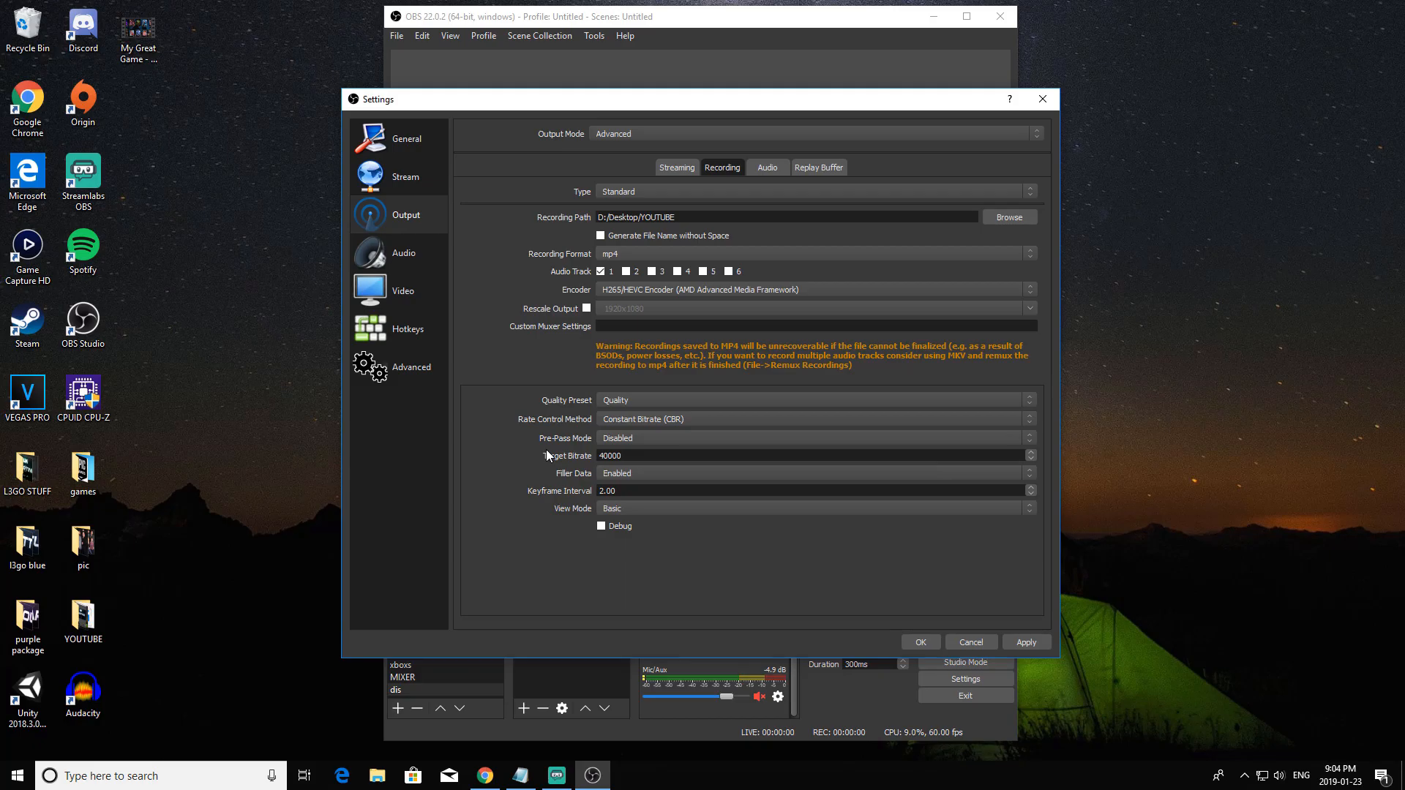
{"action": "left_click", "coordinate": [663, 455]}
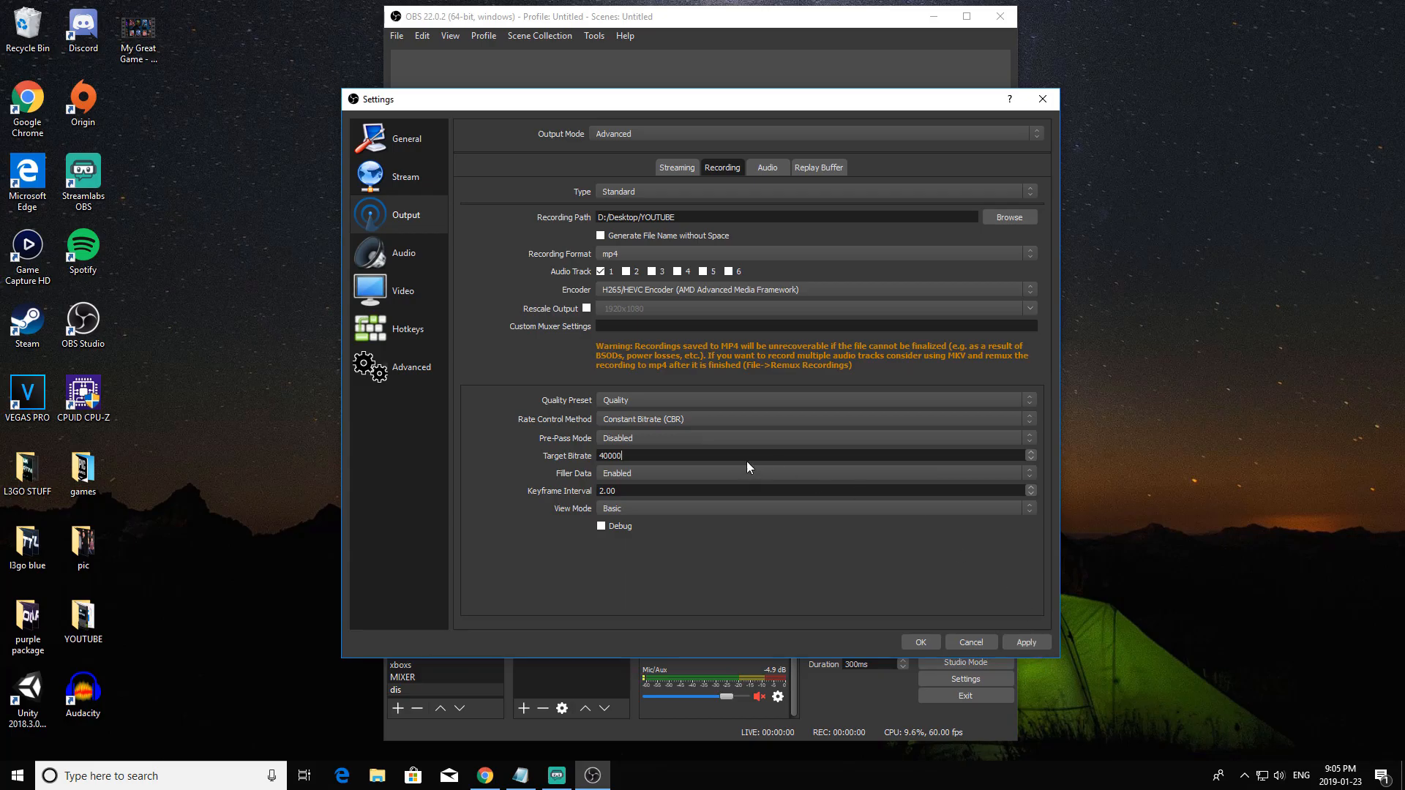
Switch the recording encoder to x264 and set its bitrate to 40000.
{"action": "left_click", "coordinate": [739, 287]}
{"action": "left_click", "coordinate": [665, 331]}
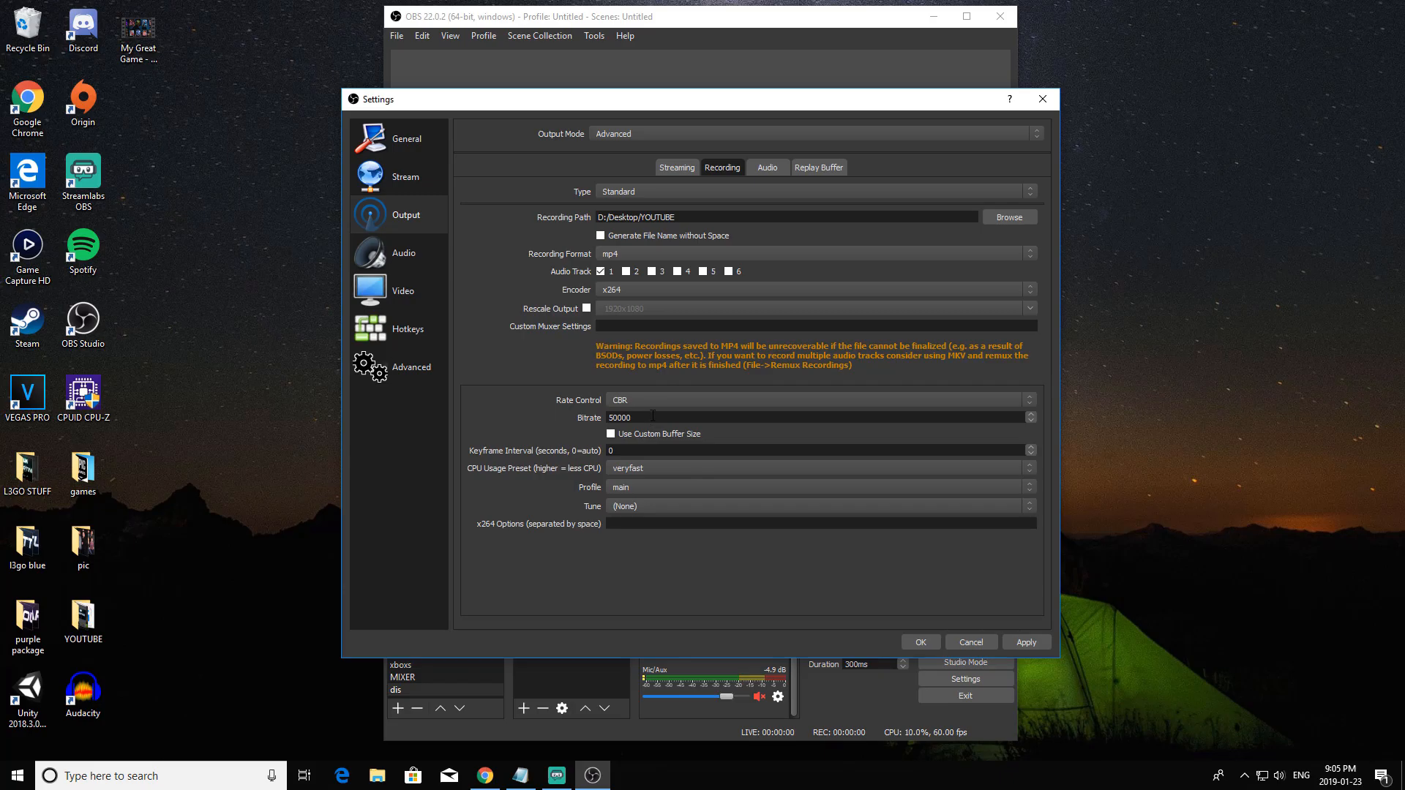
{"action": "left_click_drag", "start_coordinate": [642, 422], "coordinate": [495, 412]}
{"action": "type", "text": "4"}
Try superfast as the x264 CPU usage preset, then set it to fast.
{"action": "left_click", "coordinate": [652, 467]}
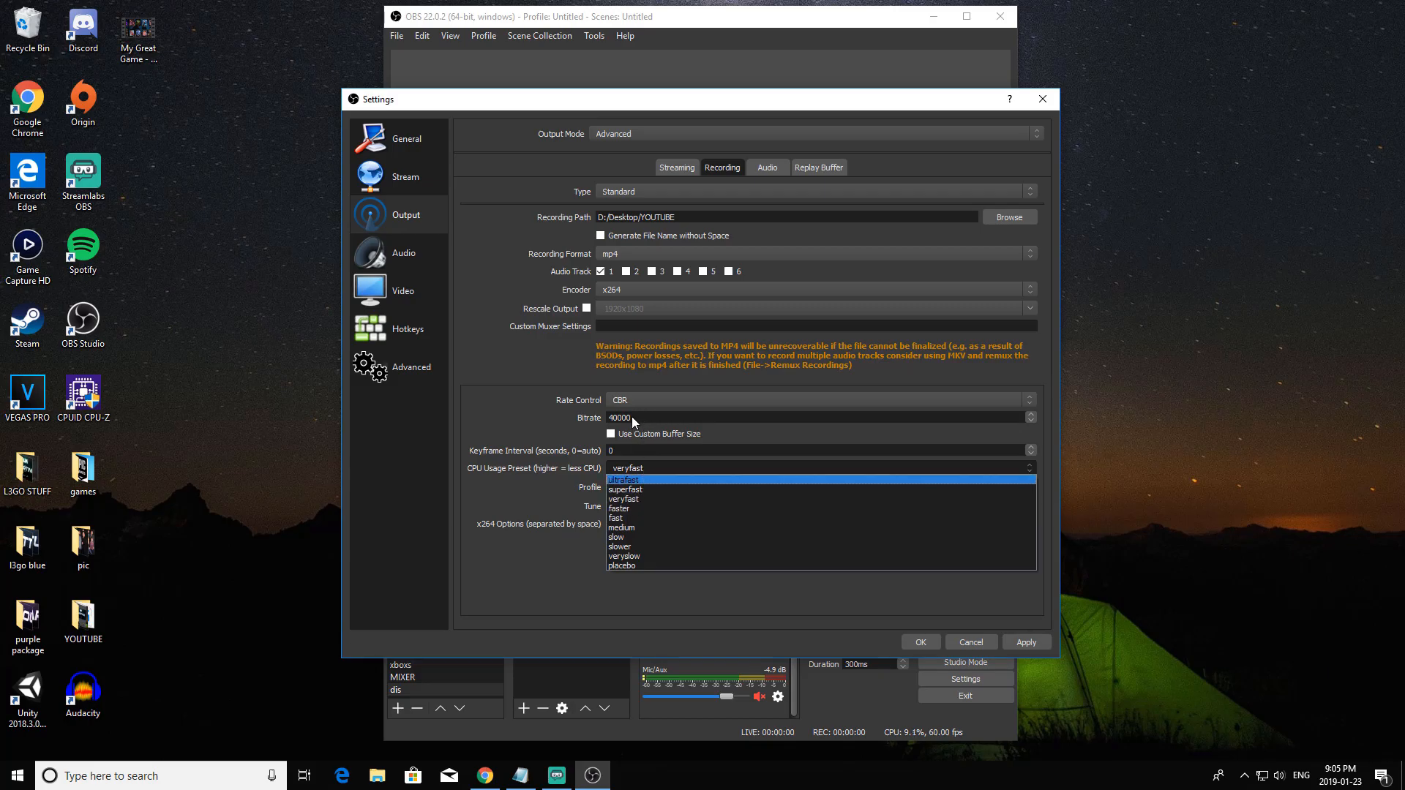
{"action": "left_click", "coordinate": [642, 499]}
{"action": "left_click", "coordinate": [643, 472]}
{"action": "left_click", "coordinate": [654, 475]}
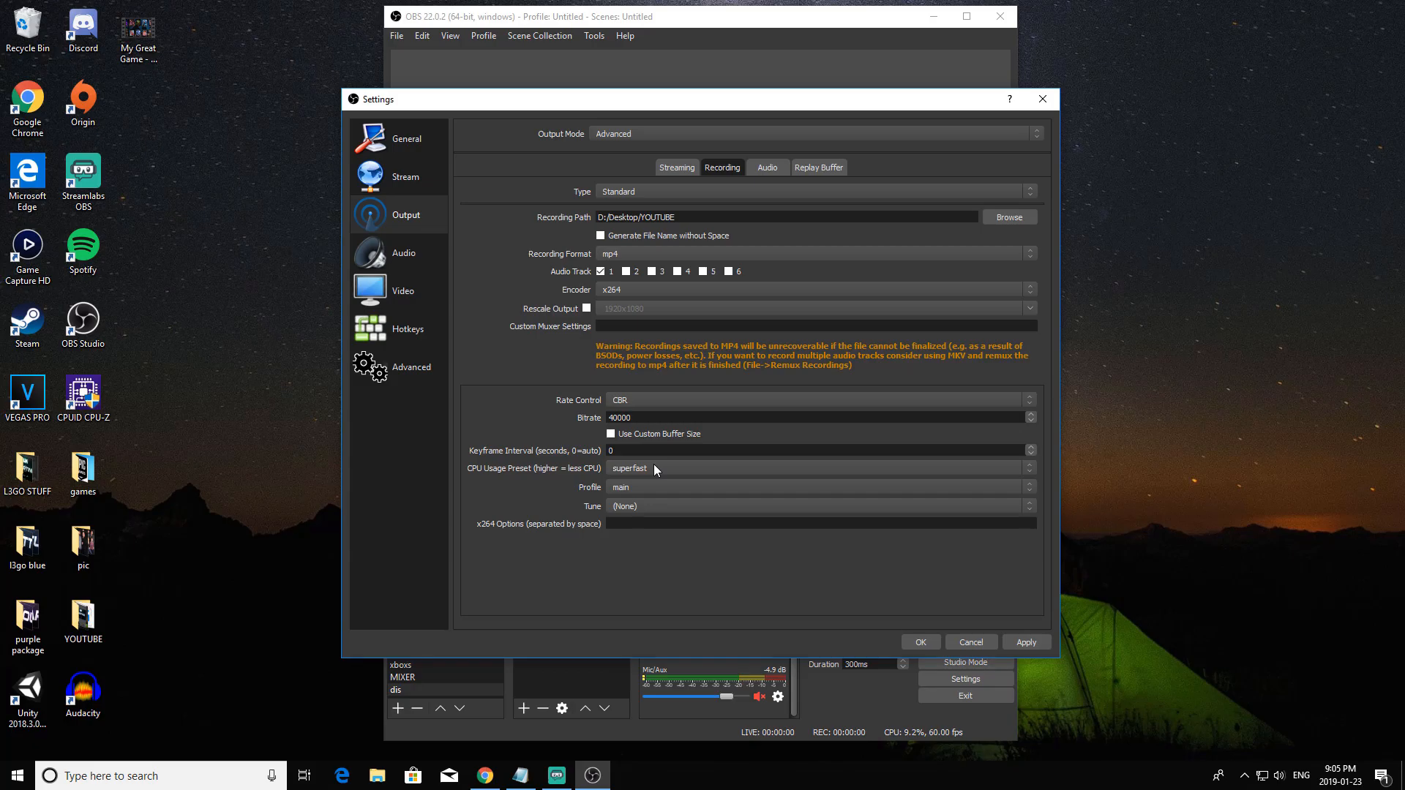
{"action": "left_click", "coordinate": [718, 472]}
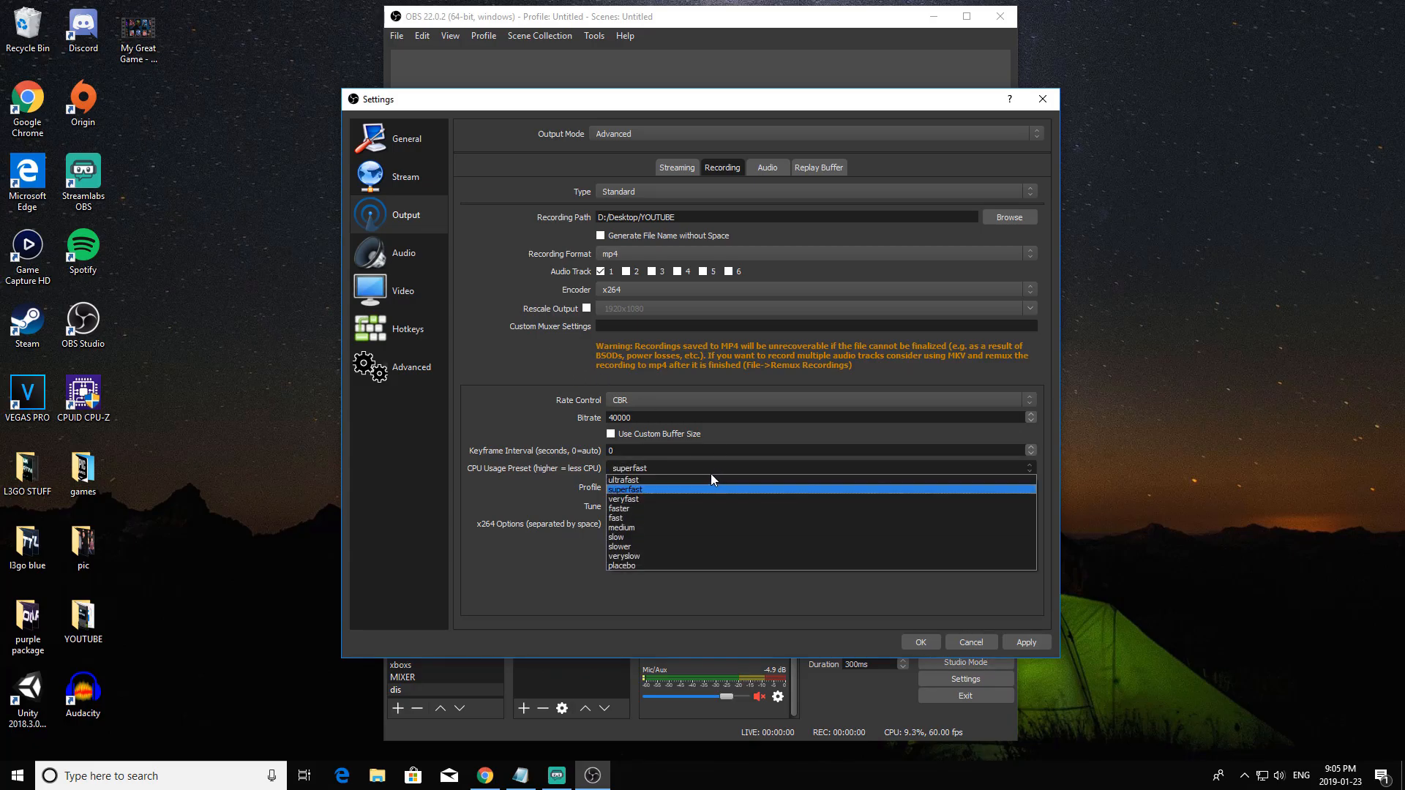
{"action": "left_click", "coordinate": [651, 510]}
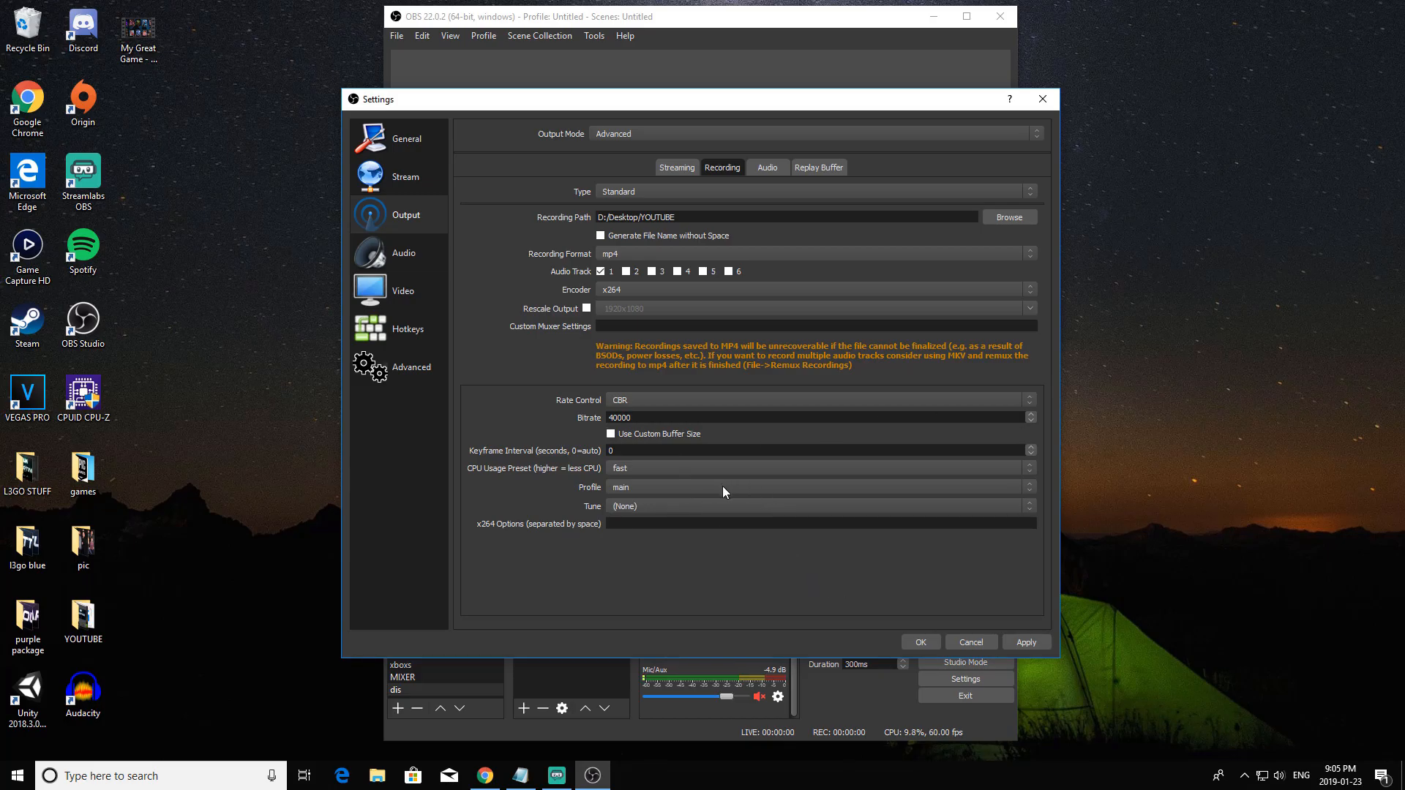
Choose the H265/HEVC (AMD) encoder again with a target bitrate of 40000 and the Quality preset.
{"action": "left_click", "coordinate": [717, 293]}
{"action": "left_click", "coordinate": [670, 319]}
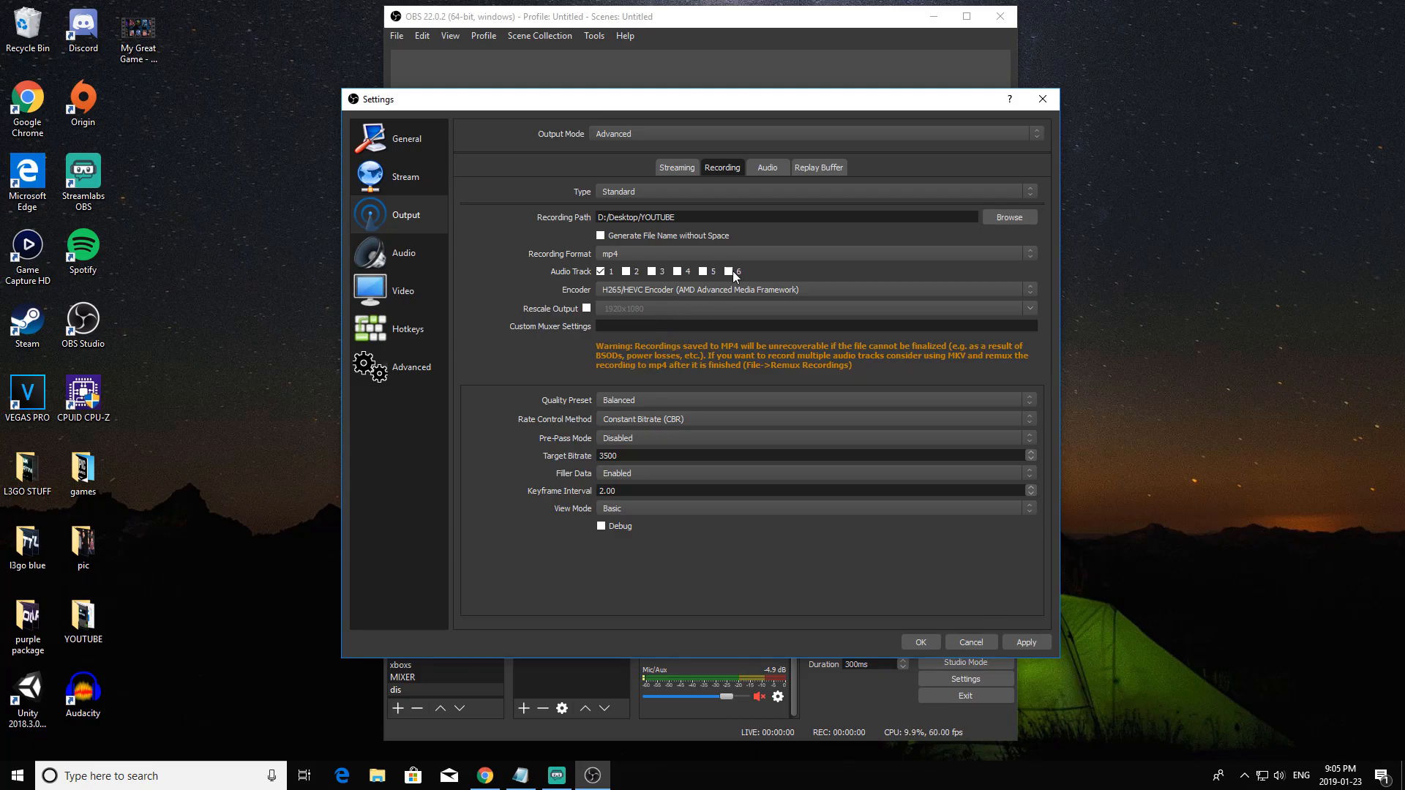
{"action": "left_click_drag", "start_coordinate": [651, 455], "coordinate": [525, 455]}
{"action": "type", "text": "4000"}
{"action": "left_click", "coordinate": [661, 400]}
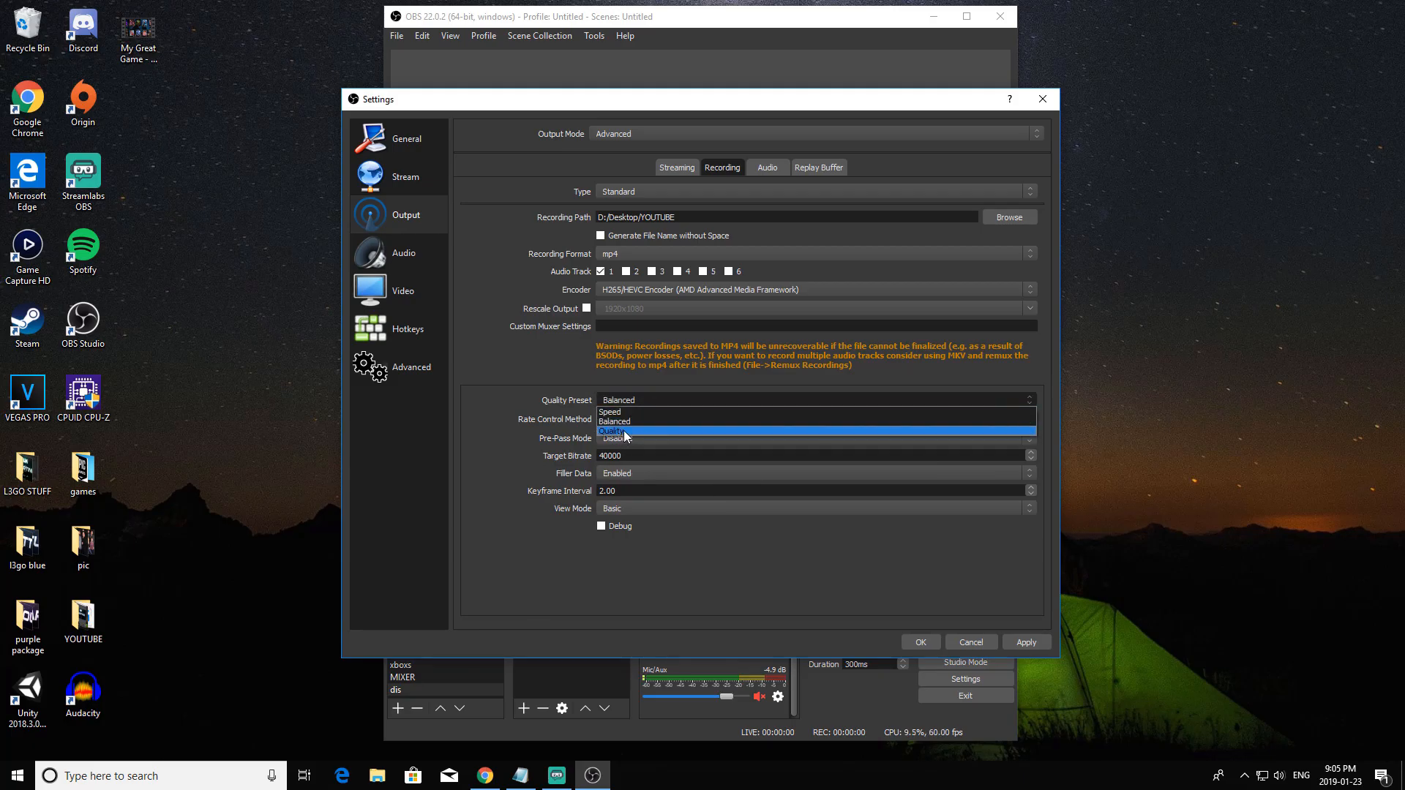
{"action": "left_click", "coordinate": [624, 431]}
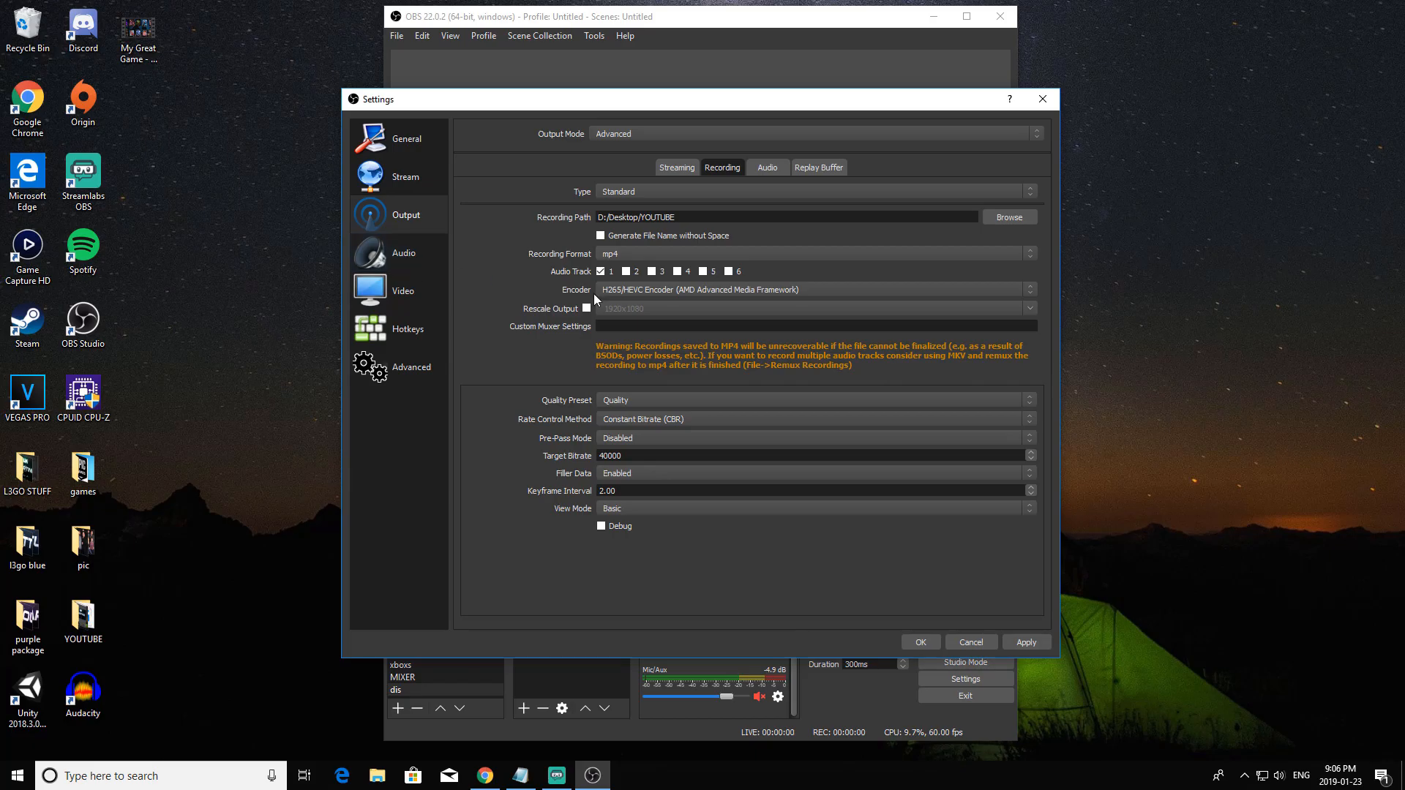
Open the audio settings and check the available sample rates.
{"action": "left_click", "coordinate": [402, 252]}
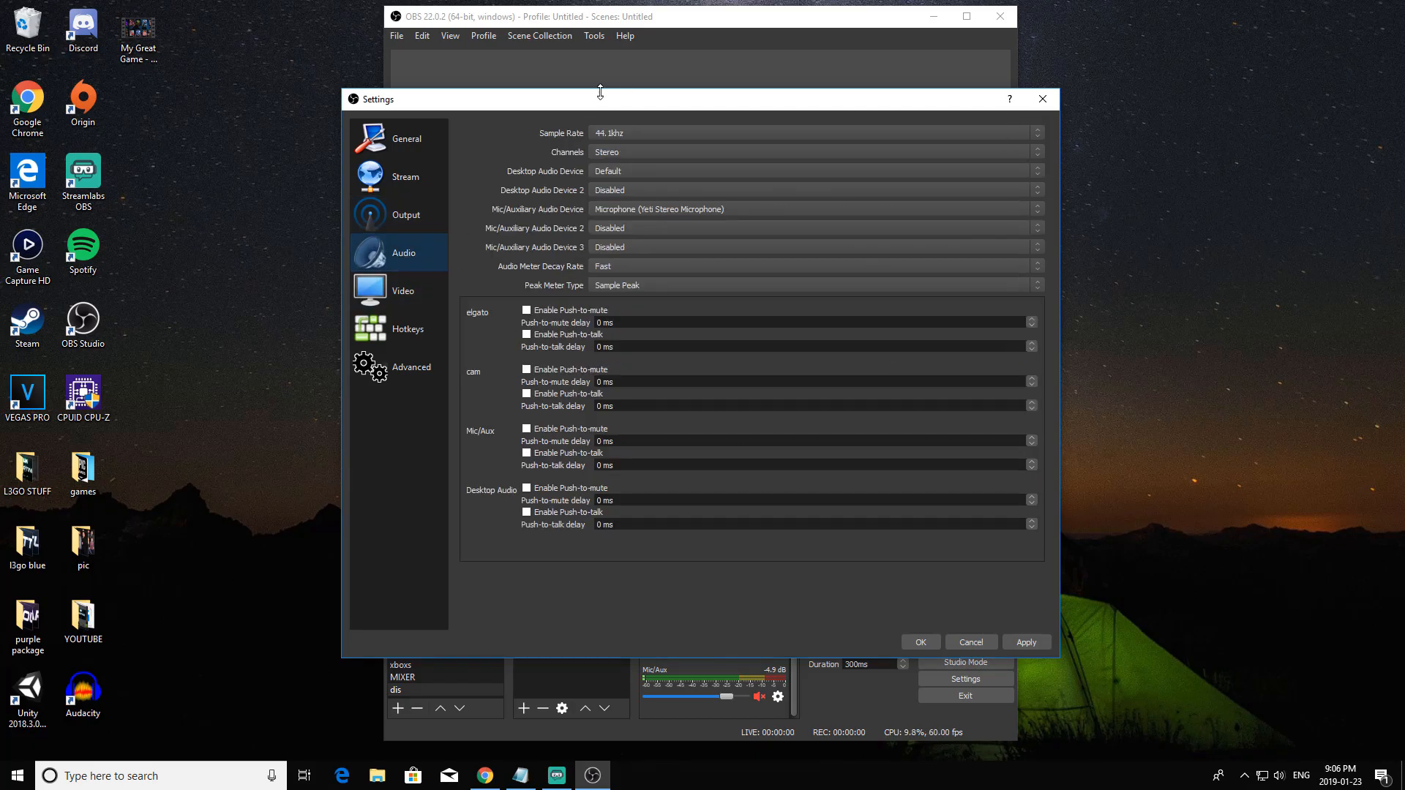
{"action": "left_click", "coordinate": [643, 134]}
{"action": "left_click", "coordinate": [643, 134]}
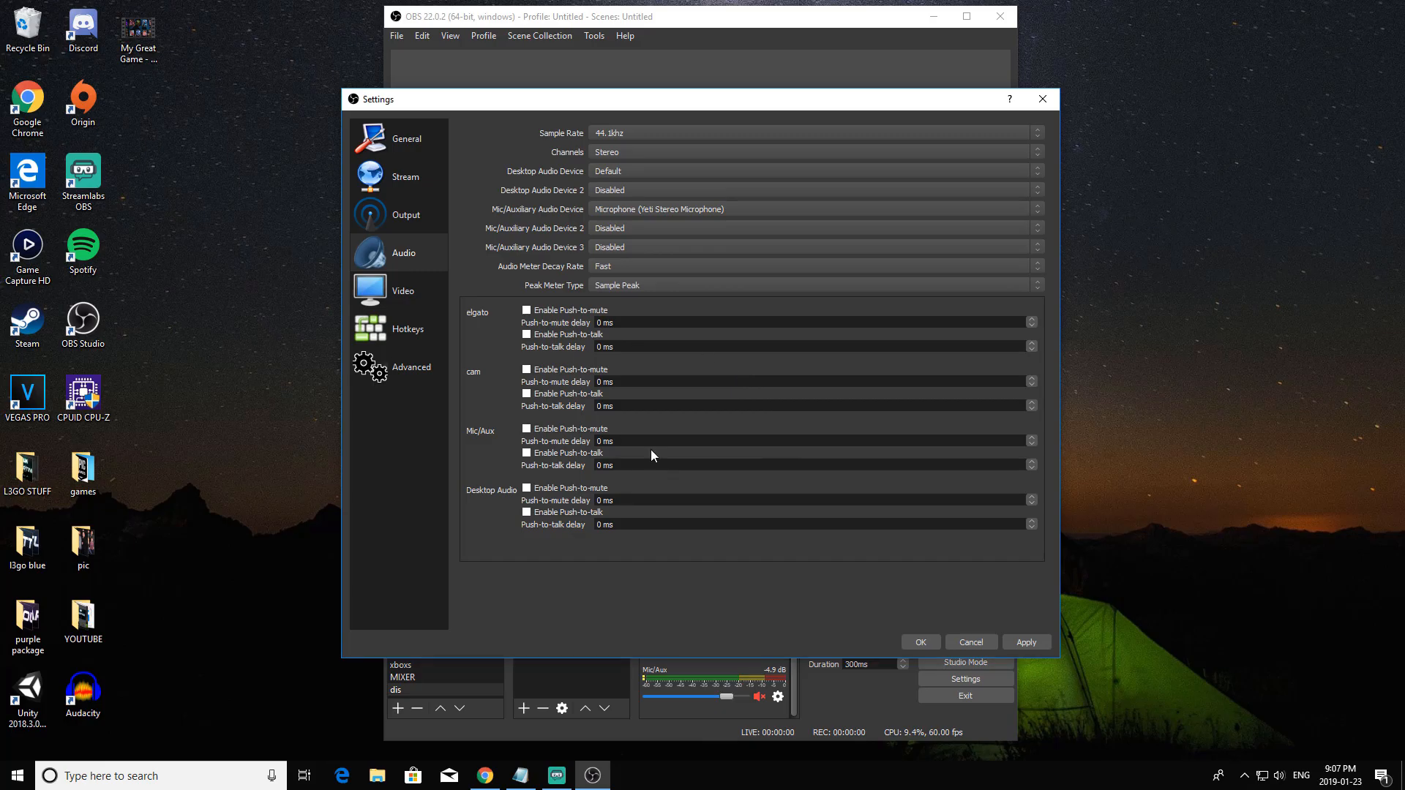
Set the output (scaled) resolution in the video settings to 1920x1080, apply the changes and close the settings.
{"action": "left_click", "coordinate": [404, 293]}
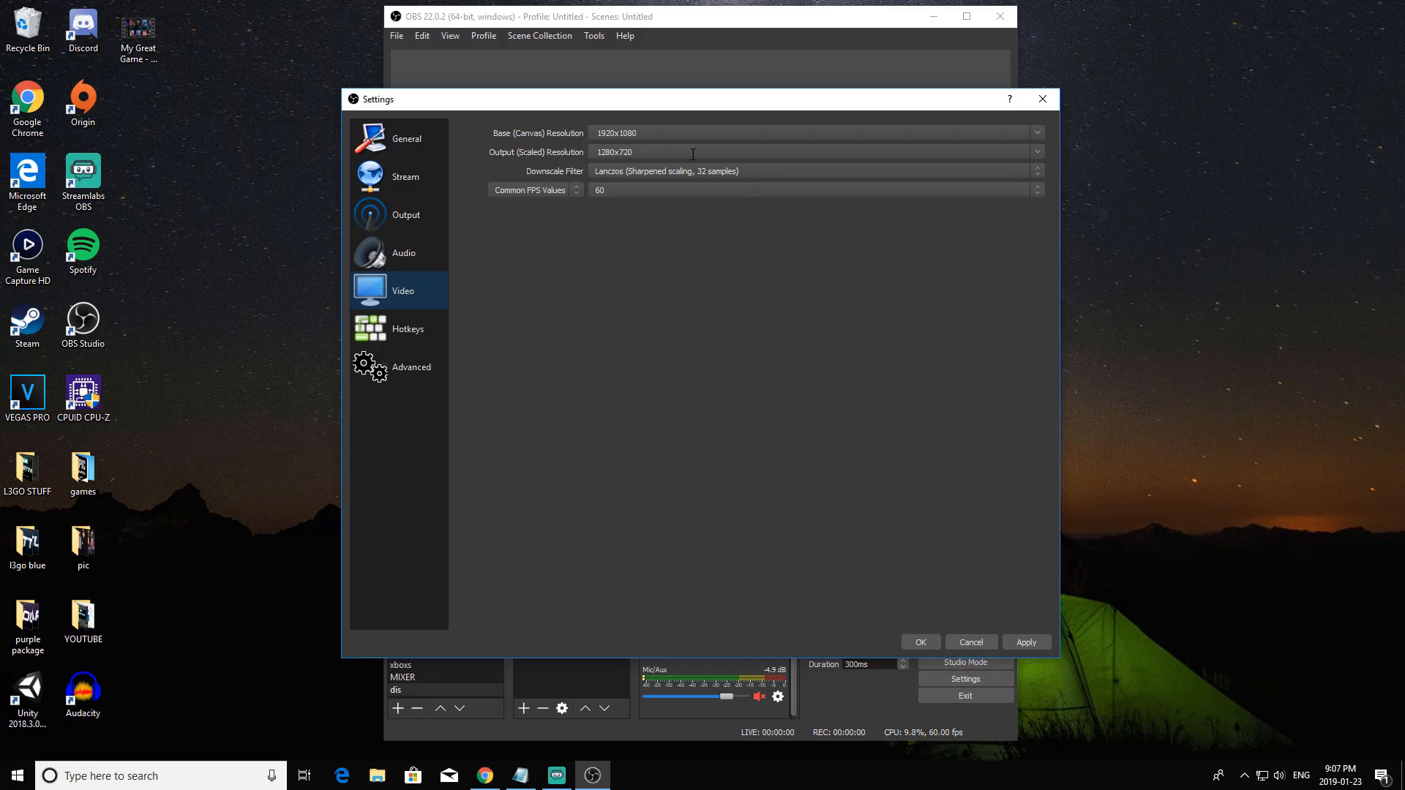
{"action": "left_click", "coordinate": [1036, 155]}
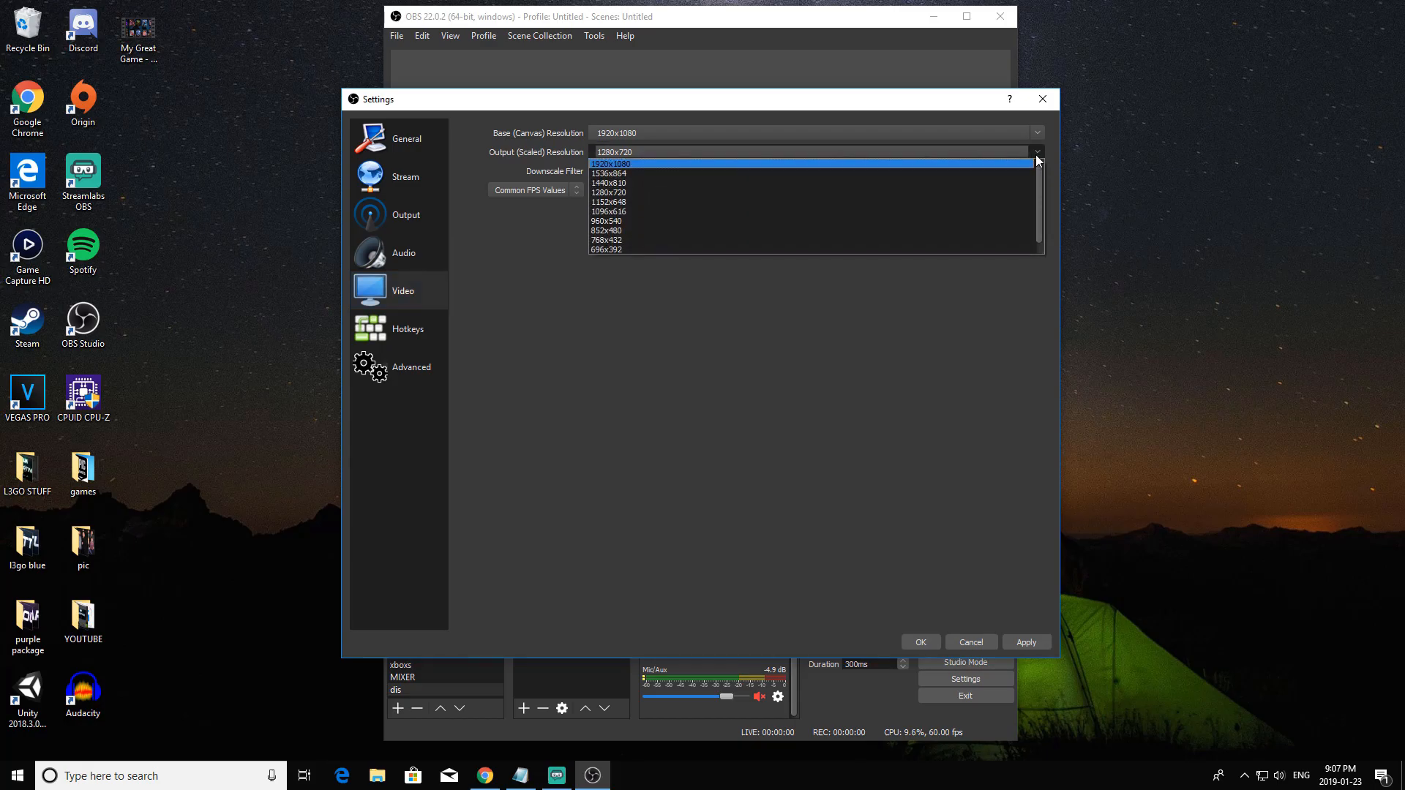
{"action": "left_click", "coordinate": [841, 166]}
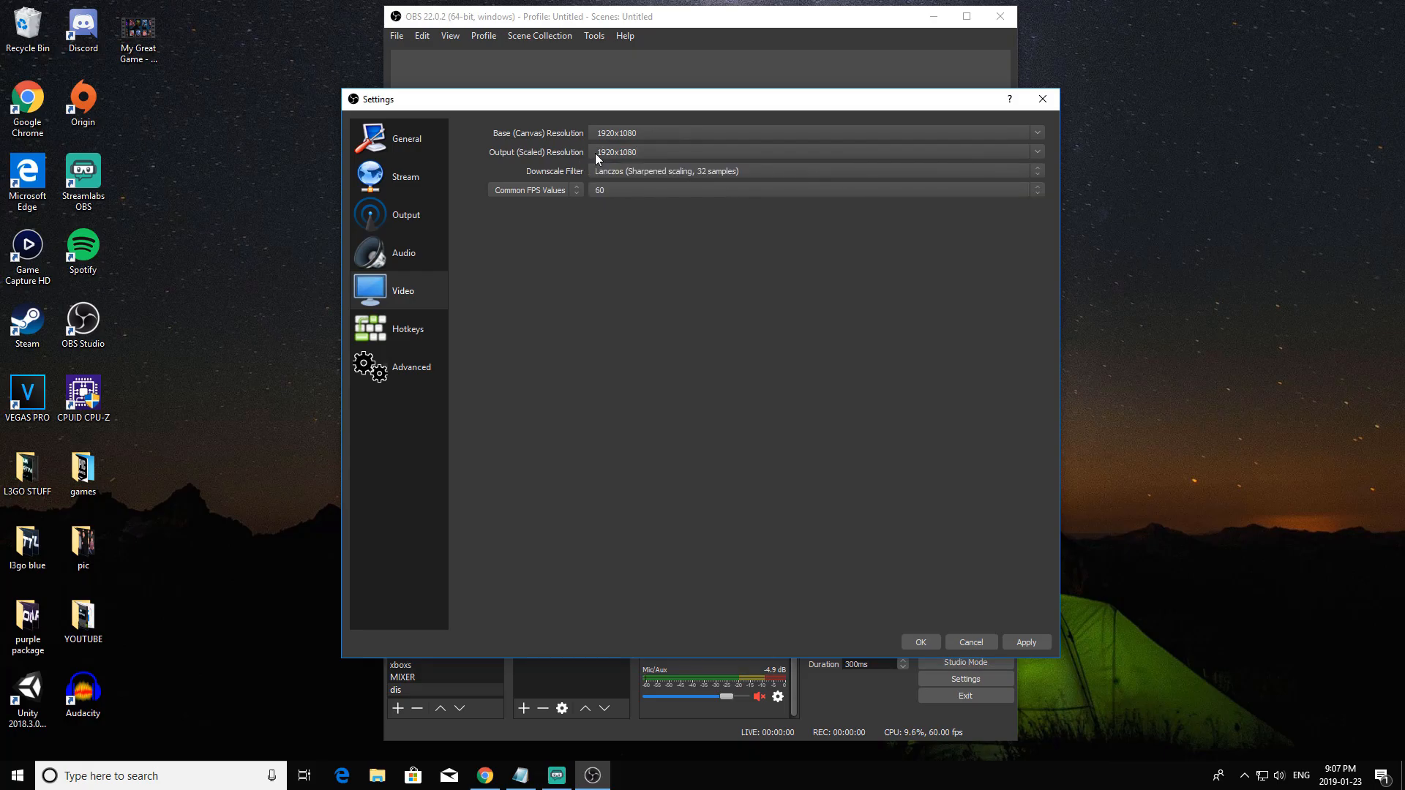
{"action": "left_click", "coordinate": [1025, 647]}
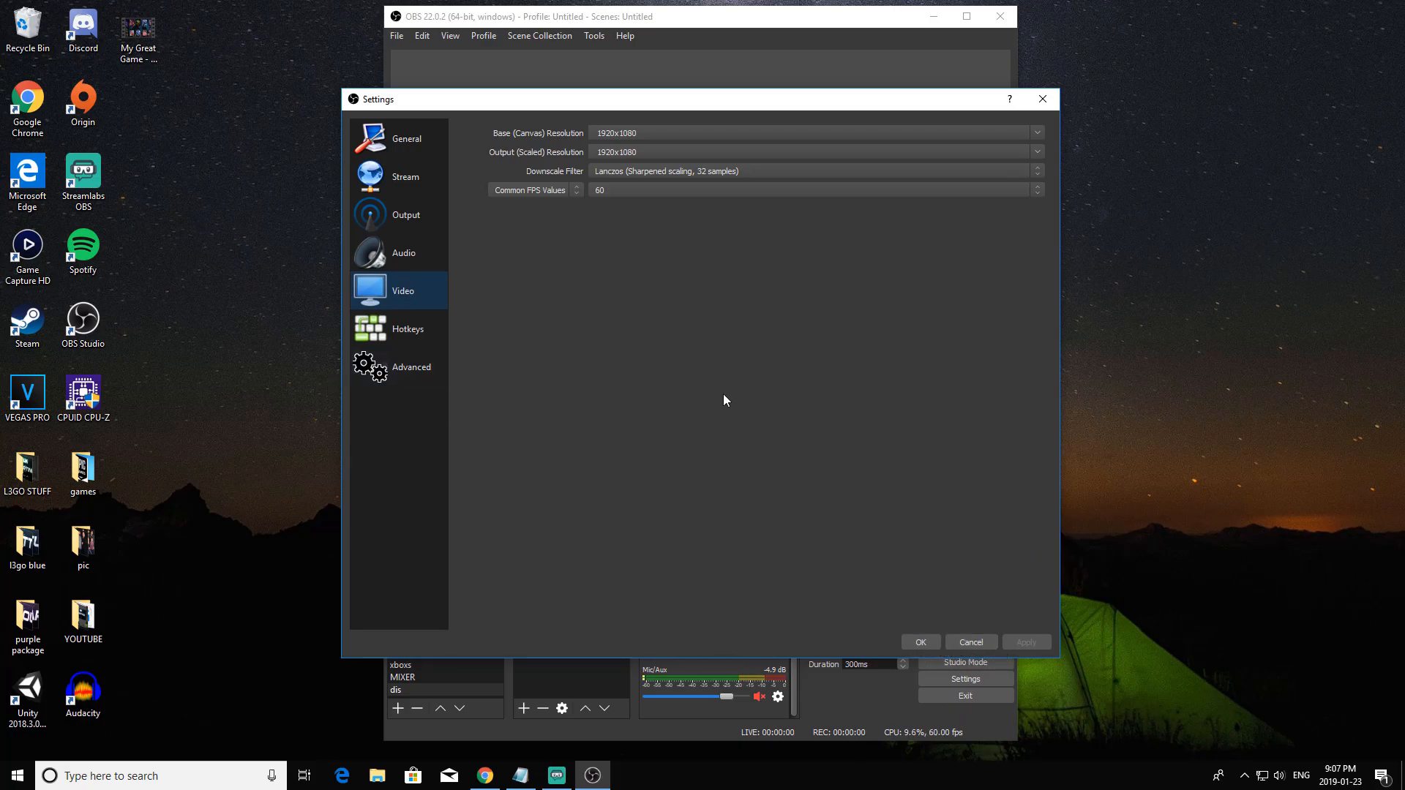
{"action": "left_click", "coordinate": [924, 643]}
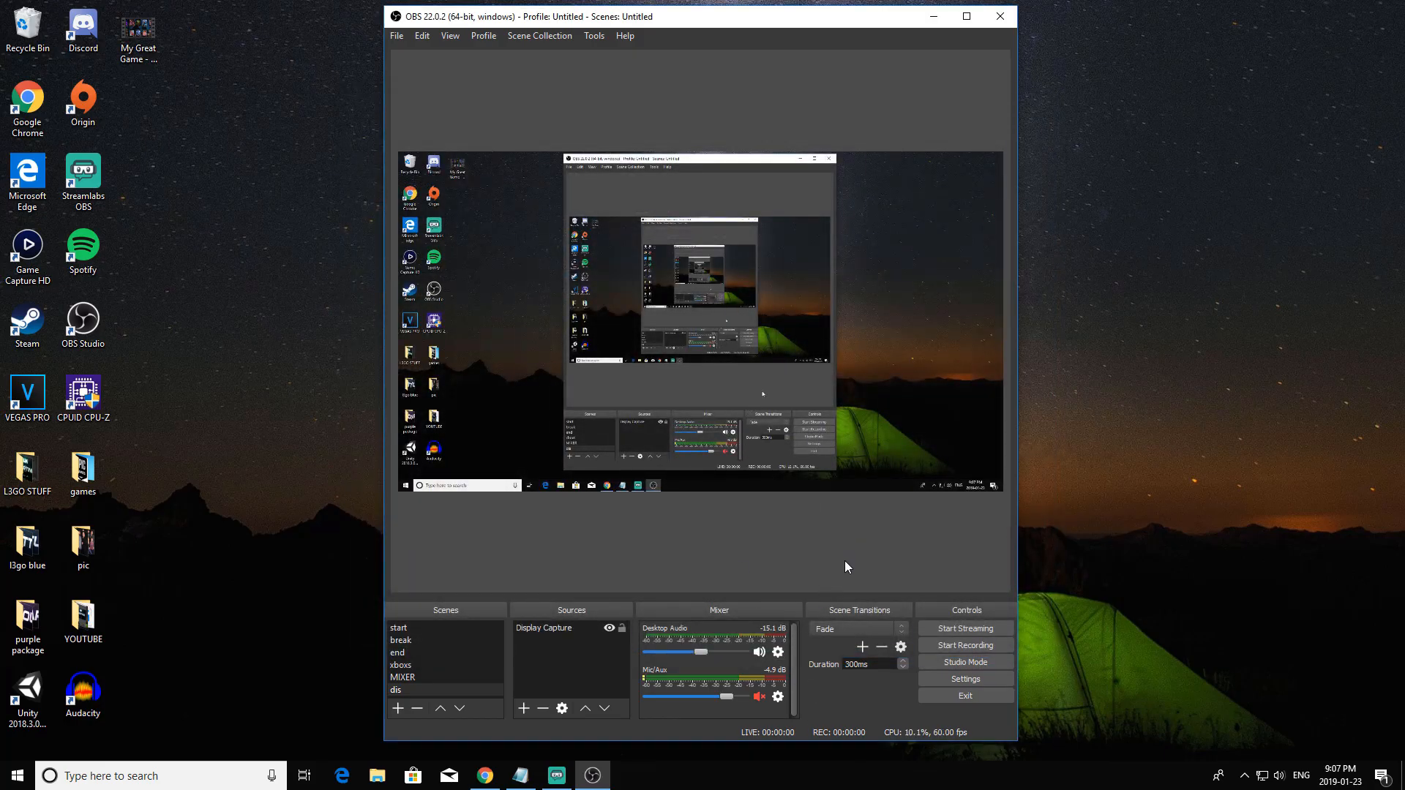
Reopen the settings and set the process priority in the advanced options to Above Normal.
{"action": "left_click", "coordinate": [966, 680]}
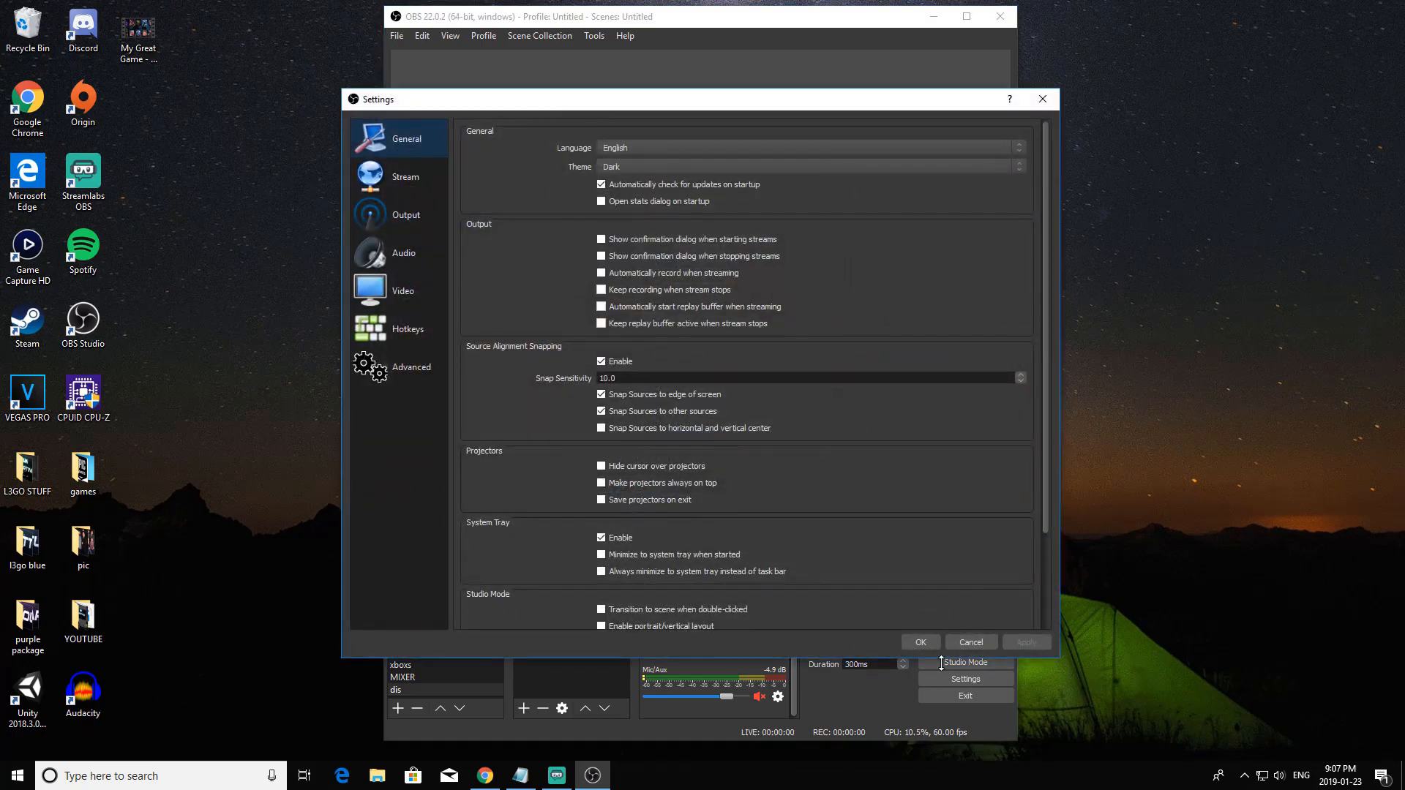
{"action": "left_click", "coordinate": [407, 375]}
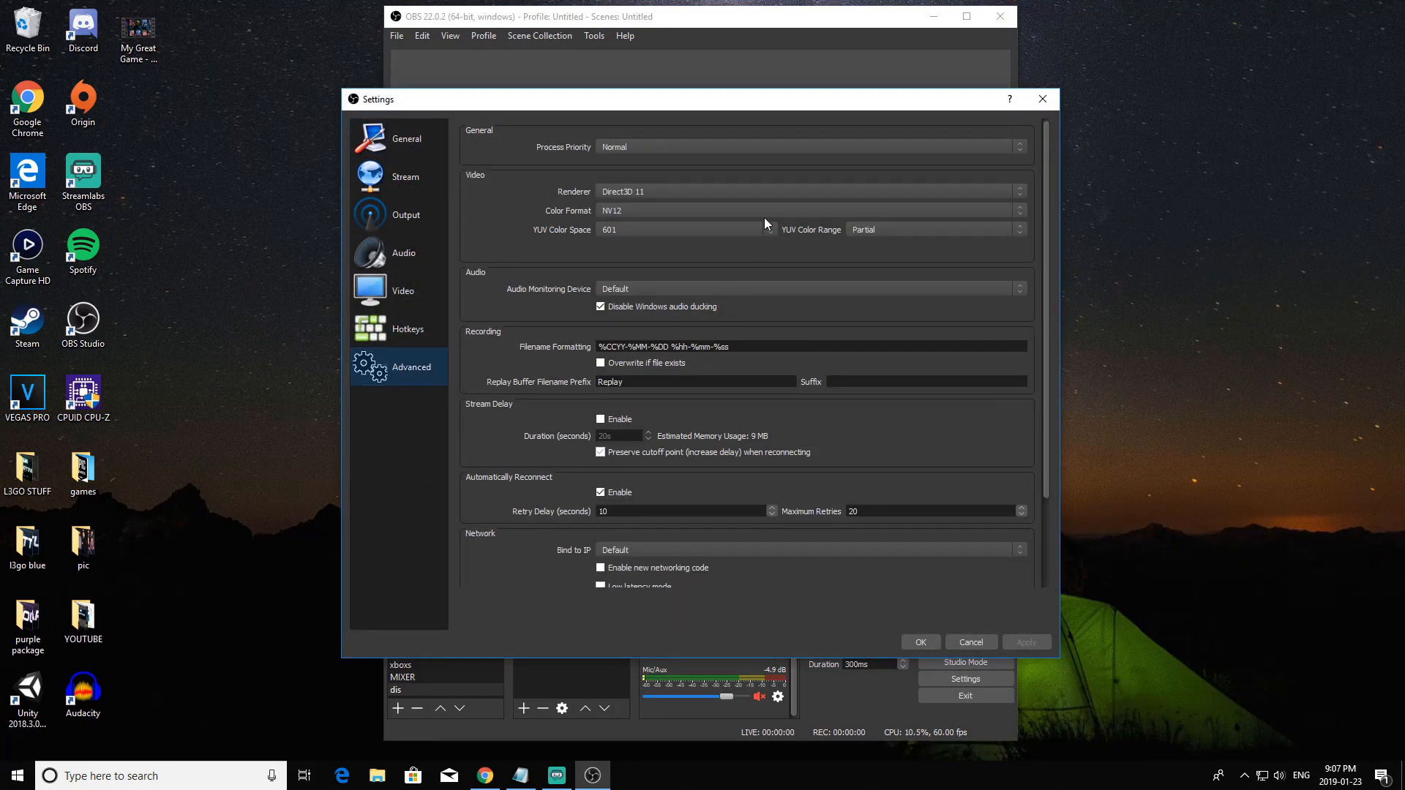
{"action": "left_click", "coordinate": [702, 151]}
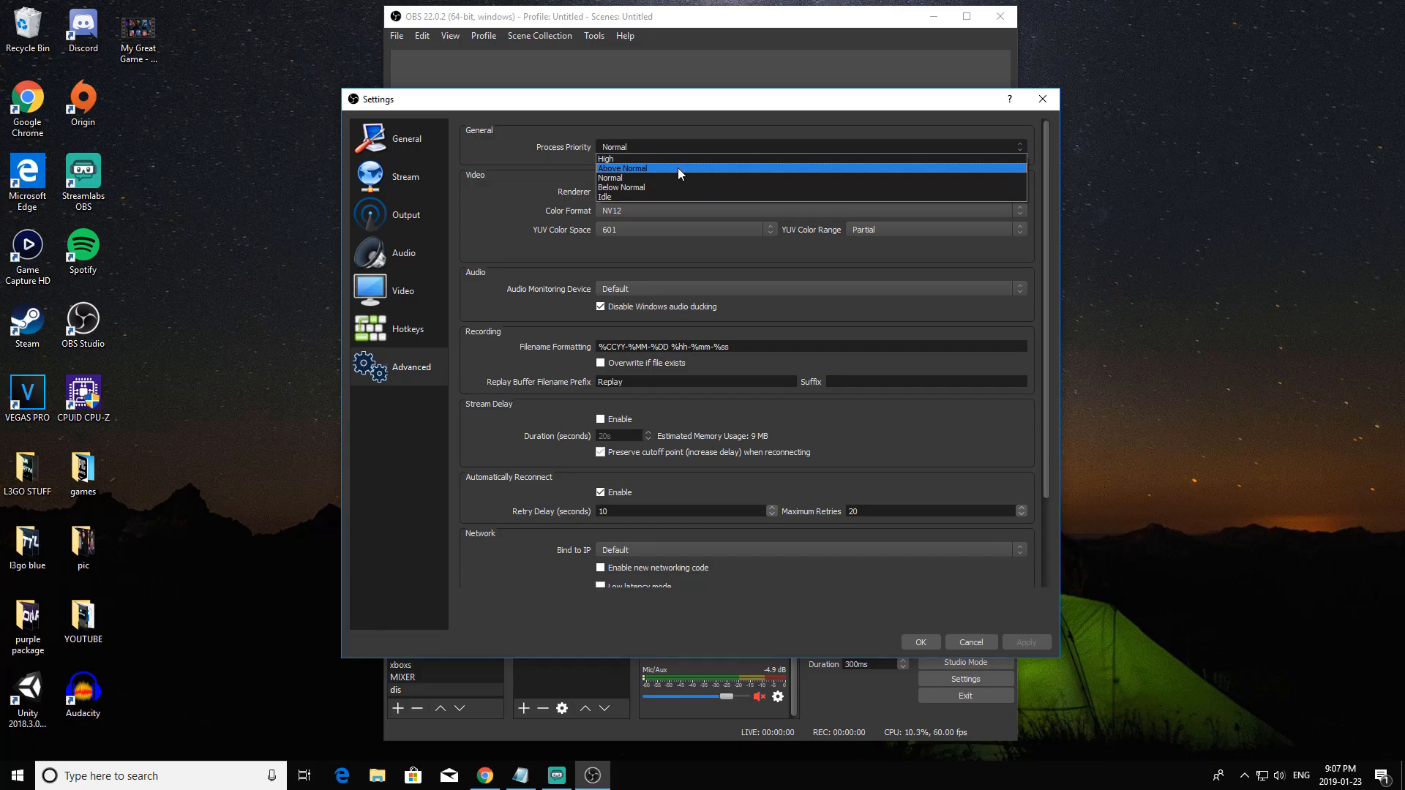
{"action": "left_click", "coordinate": [677, 168]}
{"action": "left_click", "coordinate": [653, 145]}
{"action": "left_click", "coordinate": [644, 166]}
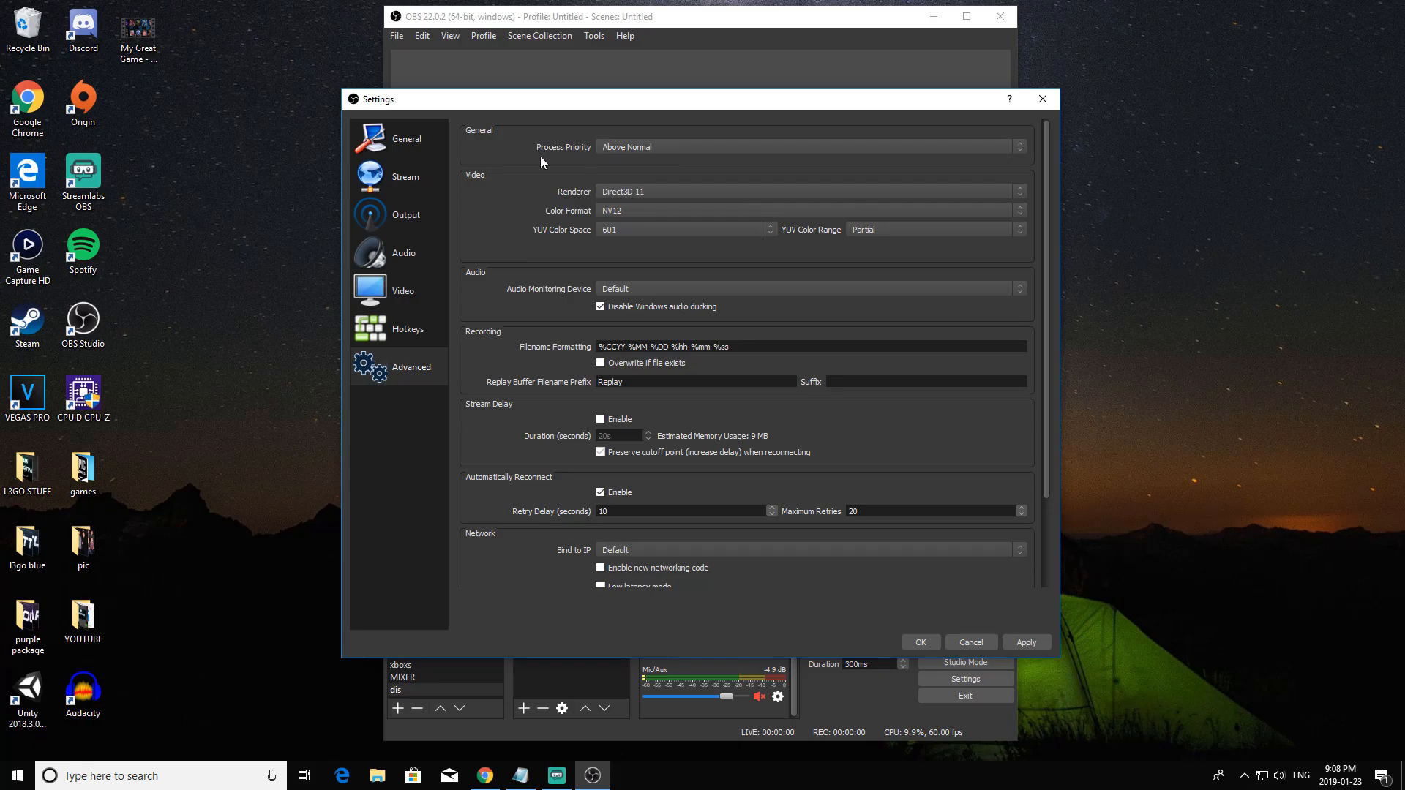
Keep the Direct3D 11 renderer and set the YUV color range to Full and the YUV color space to 709.
{"action": "left_click", "coordinate": [669, 194]}
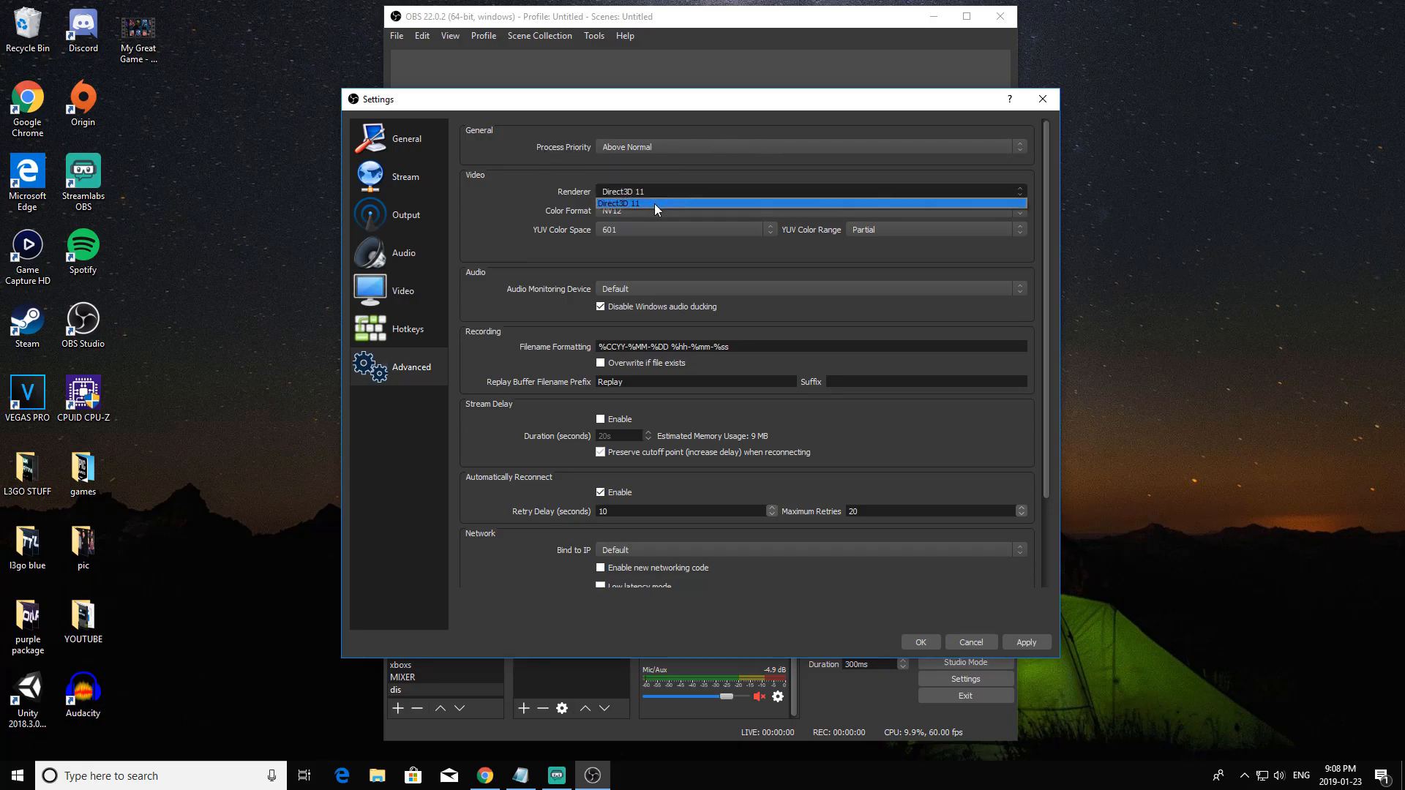
{"action": "left_click", "coordinate": [653, 205]}
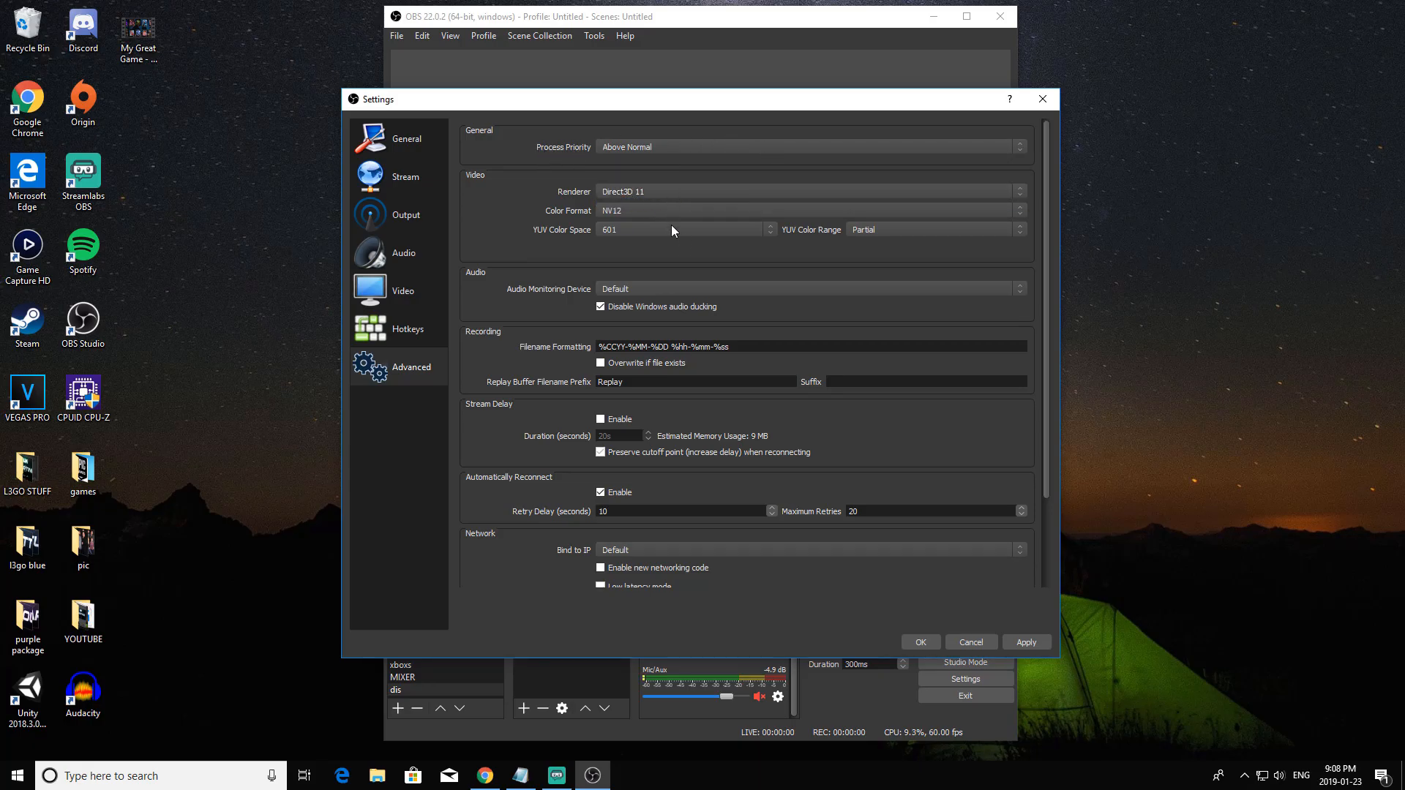
{"action": "left_click", "coordinate": [866, 232]}
{"action": "left_click", "coordinate": [876, 249]}
{"action": "left_click", "coordinate": [734, 233]}
{"action": "left_click", "coordinate": [696, 243]}
{"action": "left_click", "coordinate": [735, 231]}
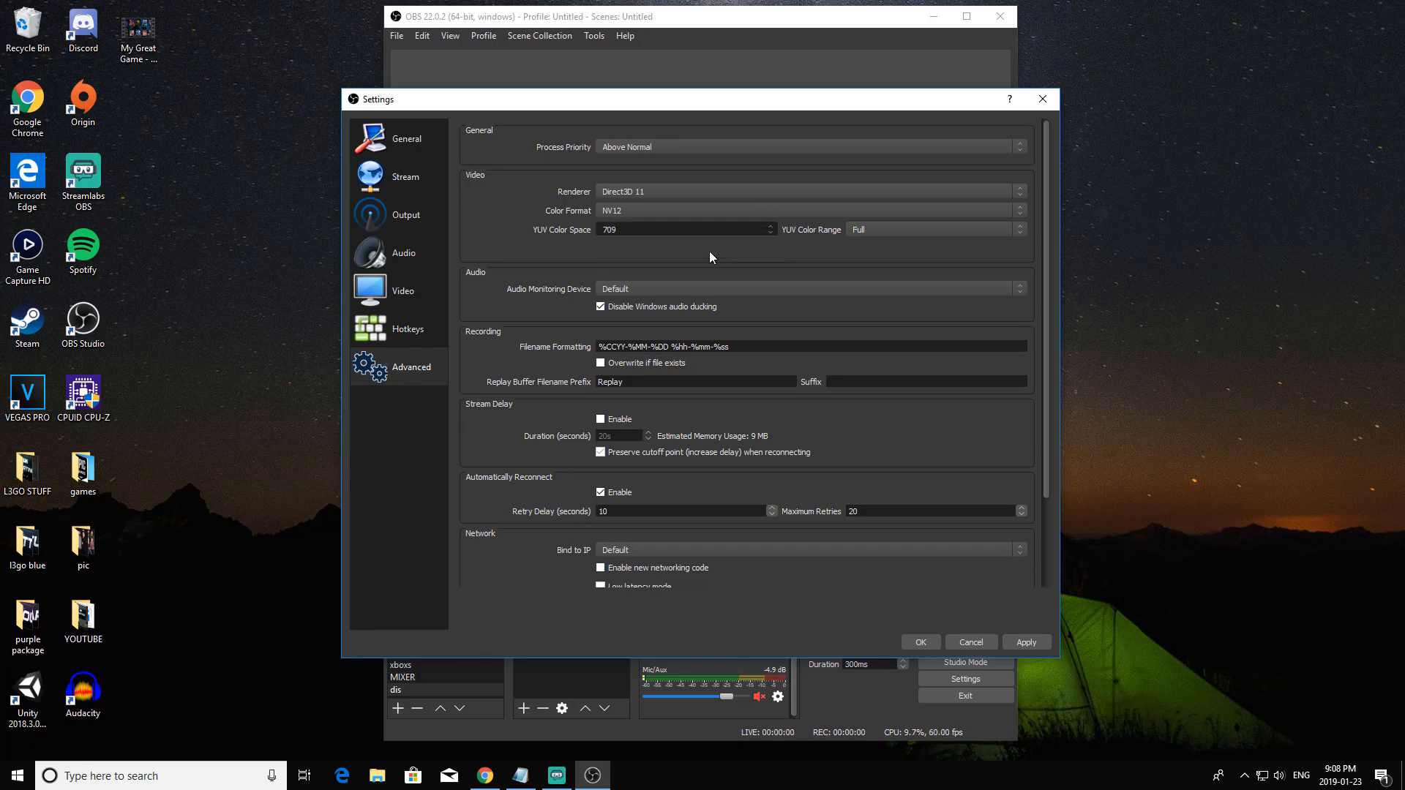
Set the YUV color space to 601 and the YUV color range to Partial, keeping NV12 as the color format.
{"action": "left_click", "coordinate": [709, 251]}
{"action": "left_click", "coordinate": [902, 227]}
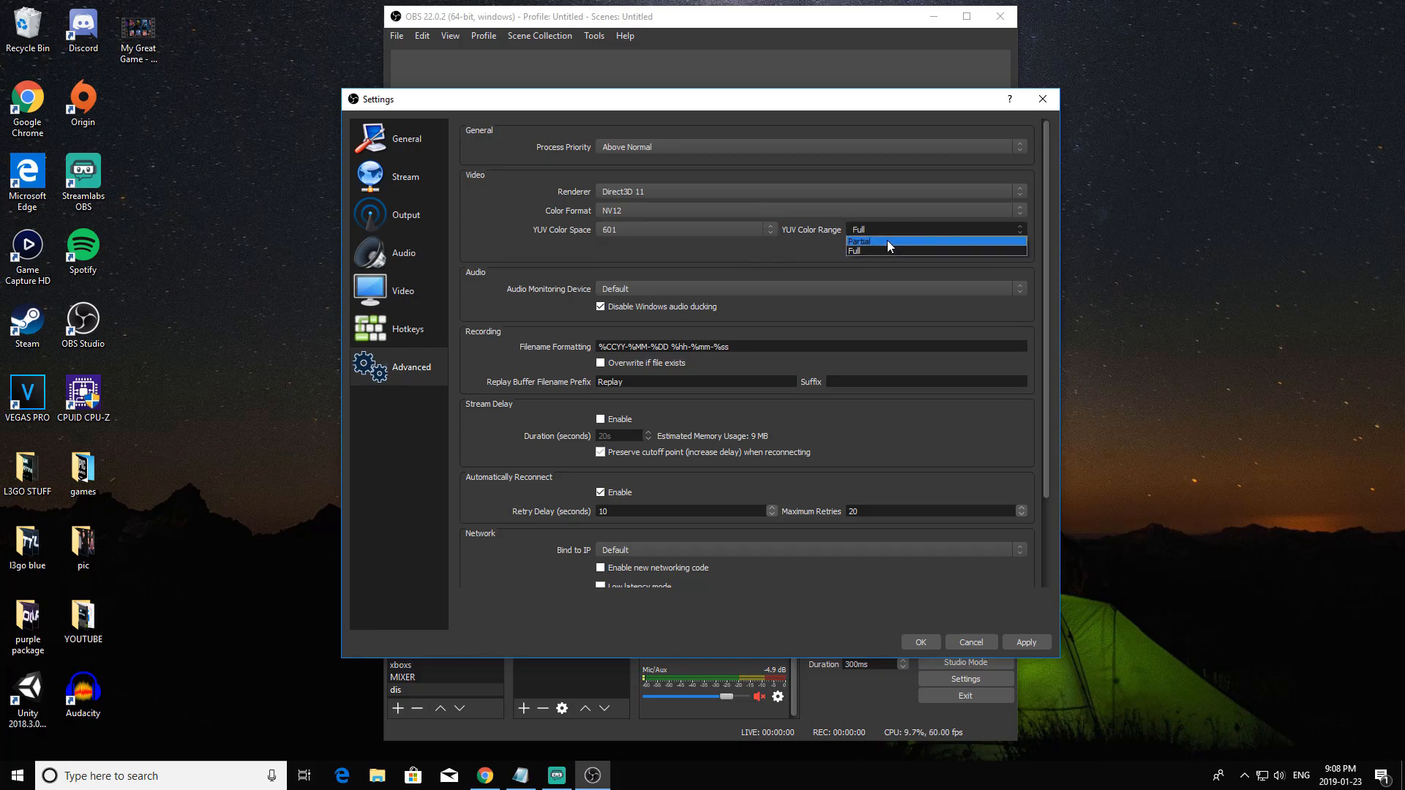
{"action": "left_click", "coordinate": [887, 240]}
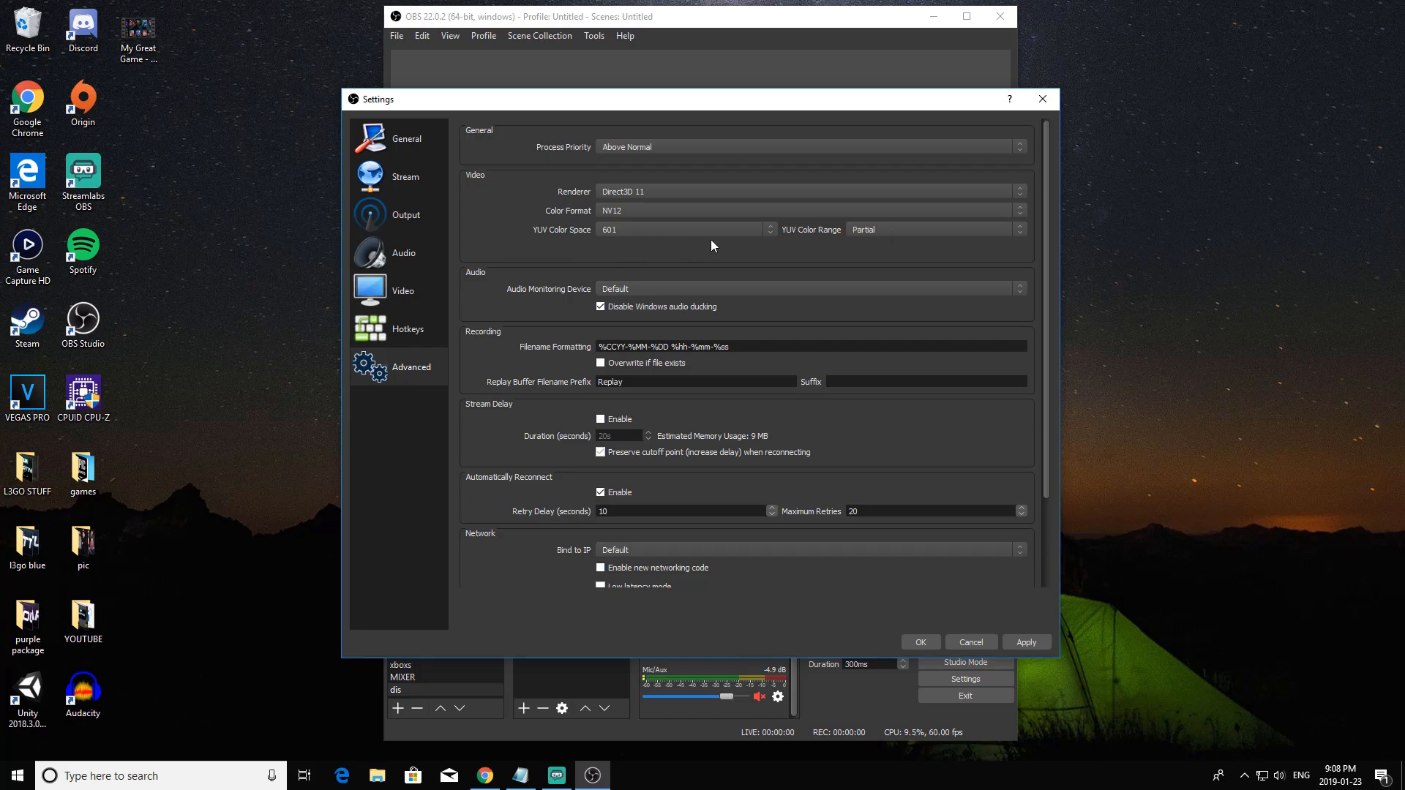
{"action": "left_click", "coordinate": [707, 212]}
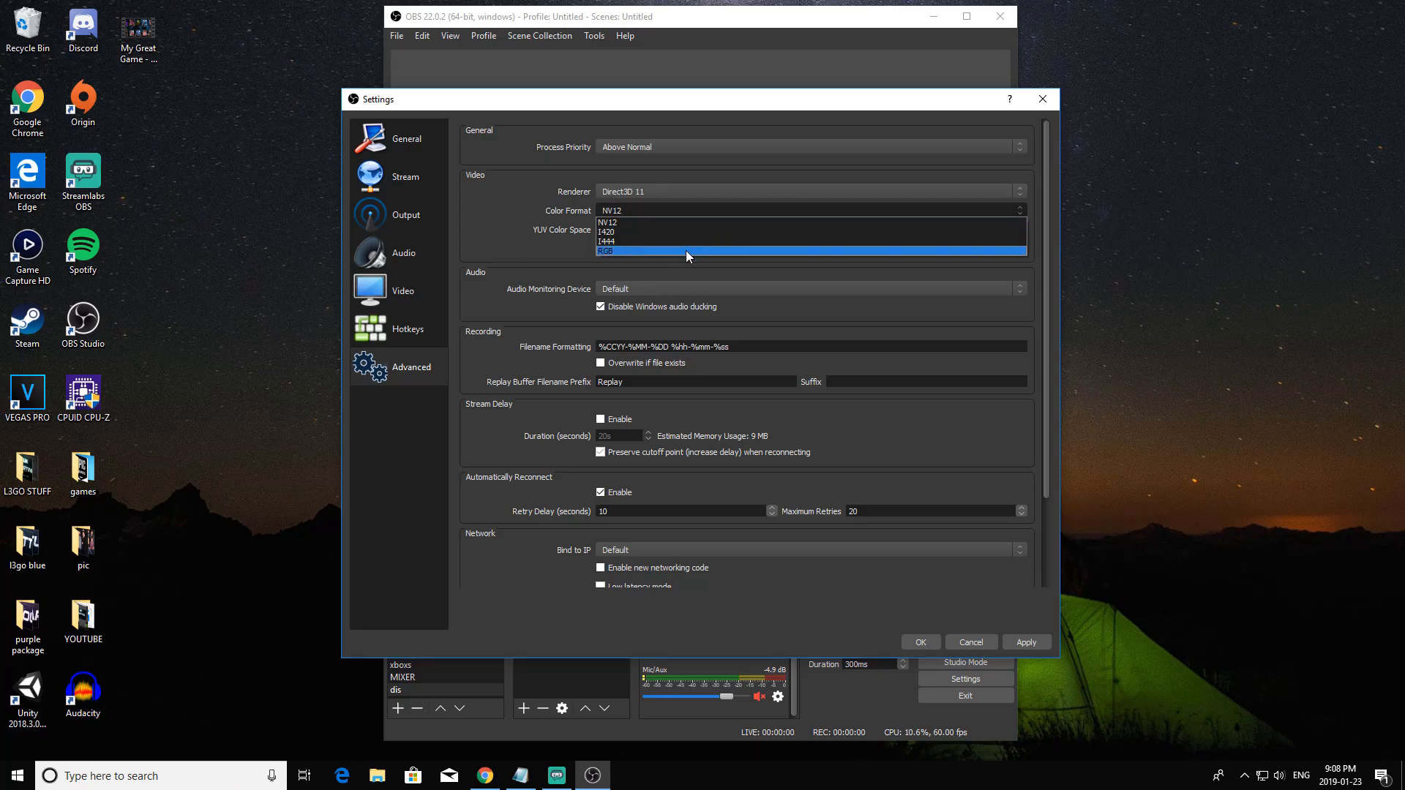
{"action": "left_click", "coordinate": [695, 223]}
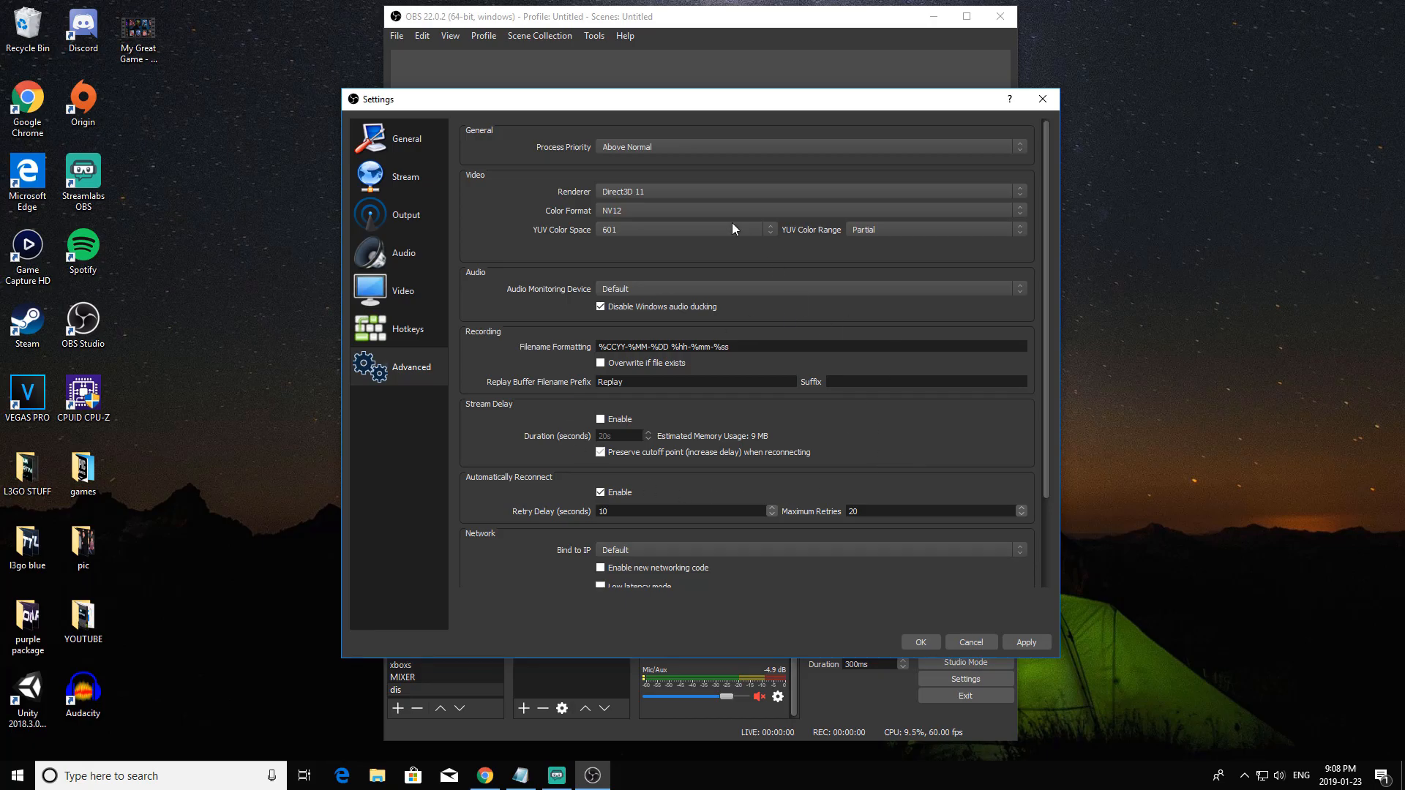
{"action": "scroll", "coordinate": [903, 483], "scroll_direction": "down", "scroll_amount": 3}
{"action": "scroll", "coordinate": [927, 514], "scroll_direction": "up", "scroll_amount": 9}
Review the recording output settings and the audio settings, keeping the sample rate at 44.1khz and the channels at Stereo.
{"action": "left_click", "coordinate": [411, 218]}
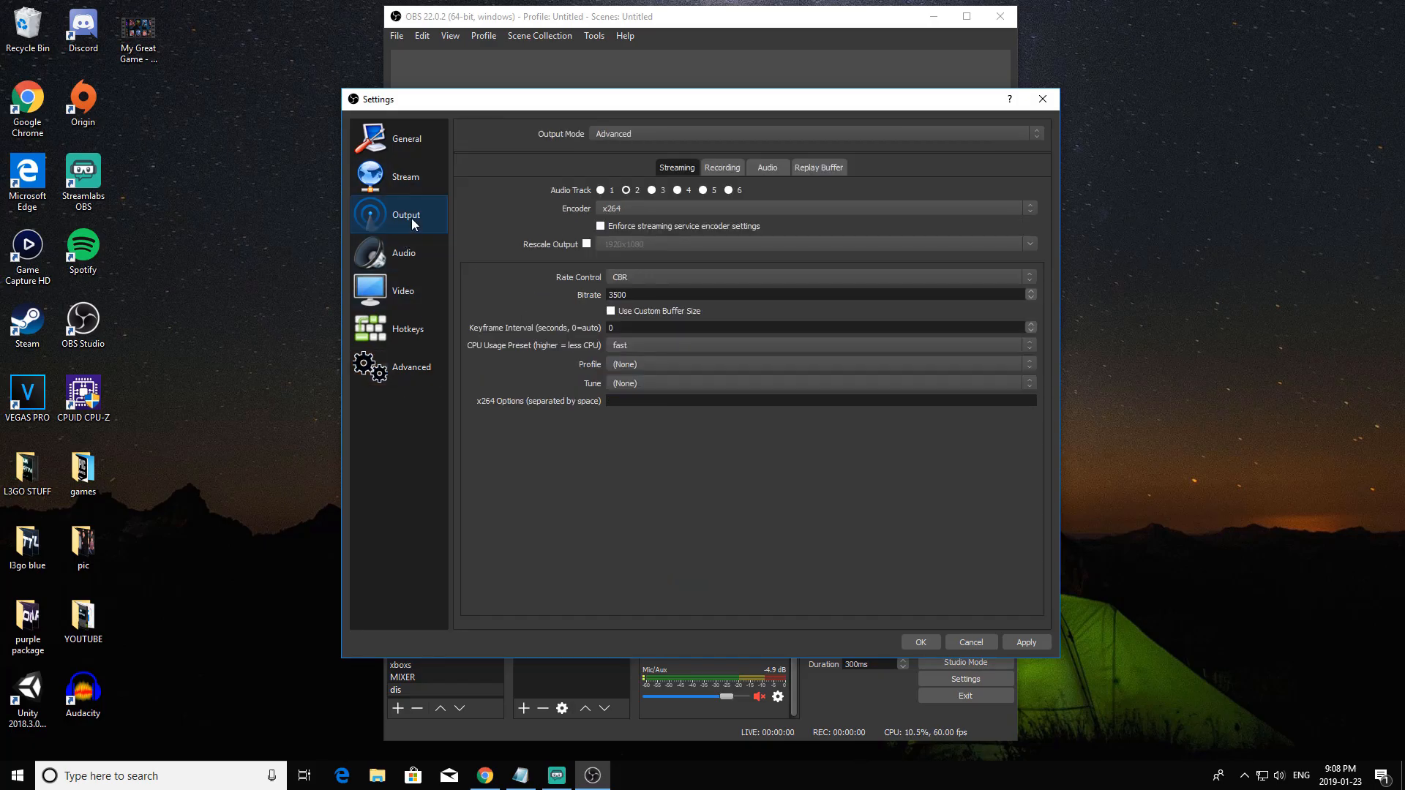
{"action": "left_click", "coordinate": [712, 170]}
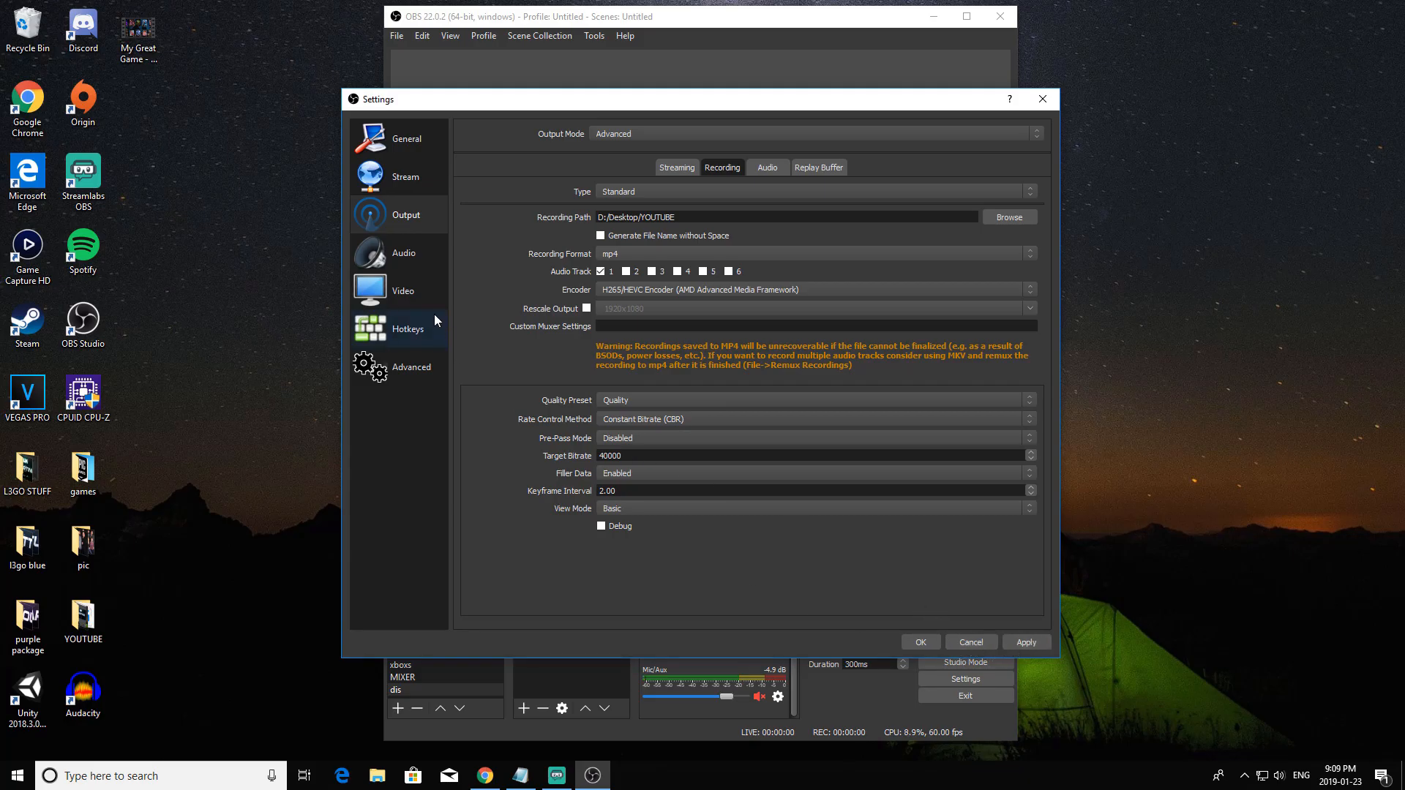
{"action": "left_click", "coordinate": [408, 256]}
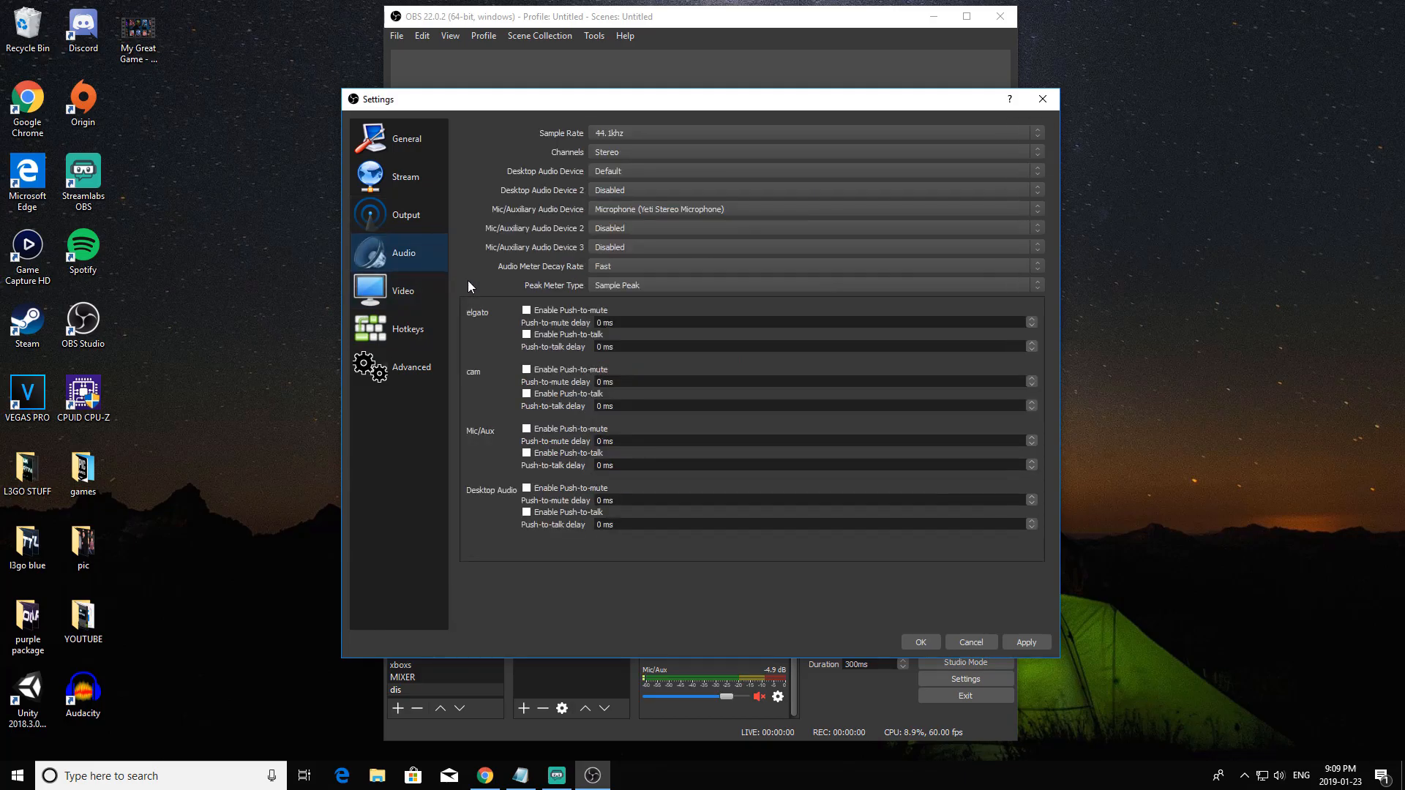
{"action": "left_click", "coordinate": [661, 133]}
{"action": "left_click", "coordinate": [652, 142]}
{"action": "left_click", "coordinate": [663, 132]}
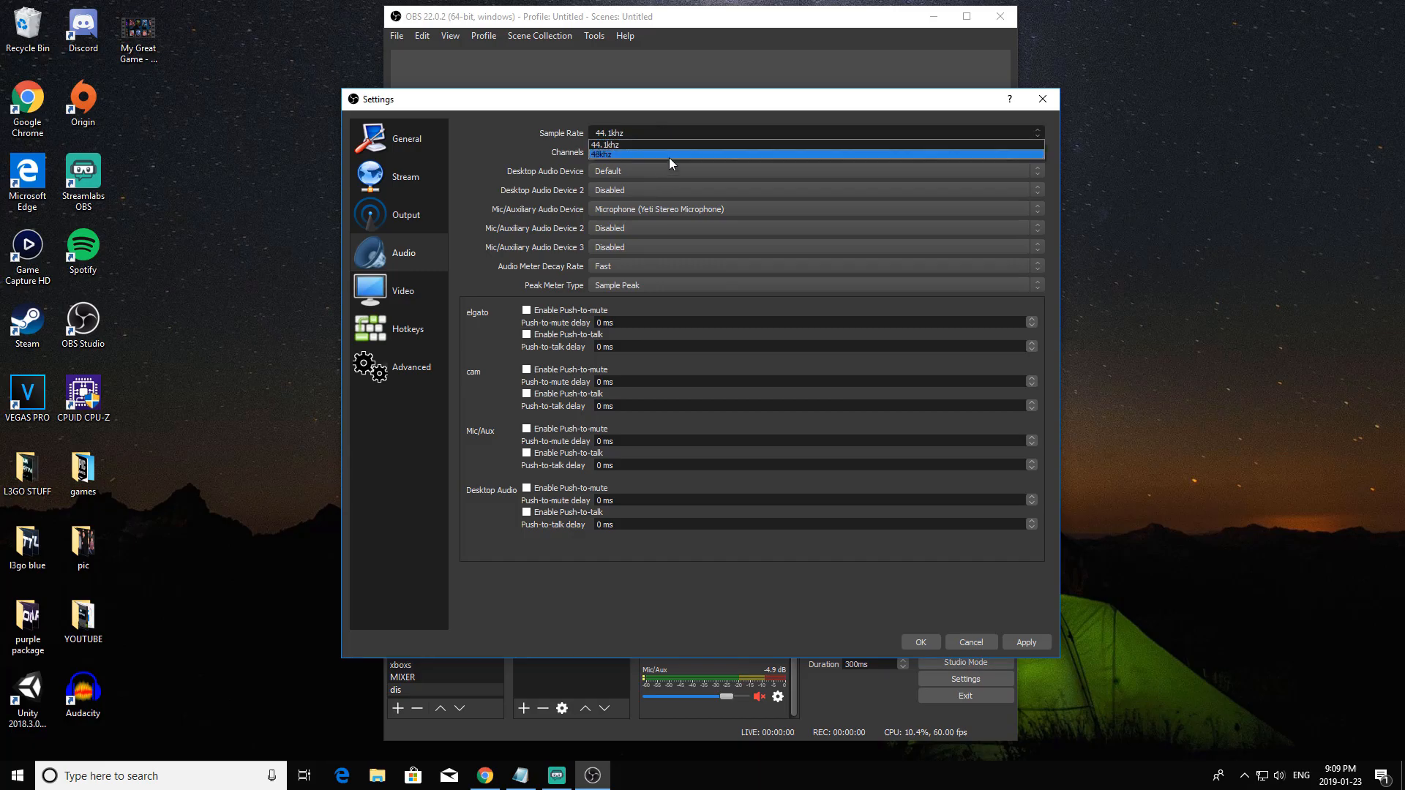
{"action": "left_click", "coordinate": [680, 145]}
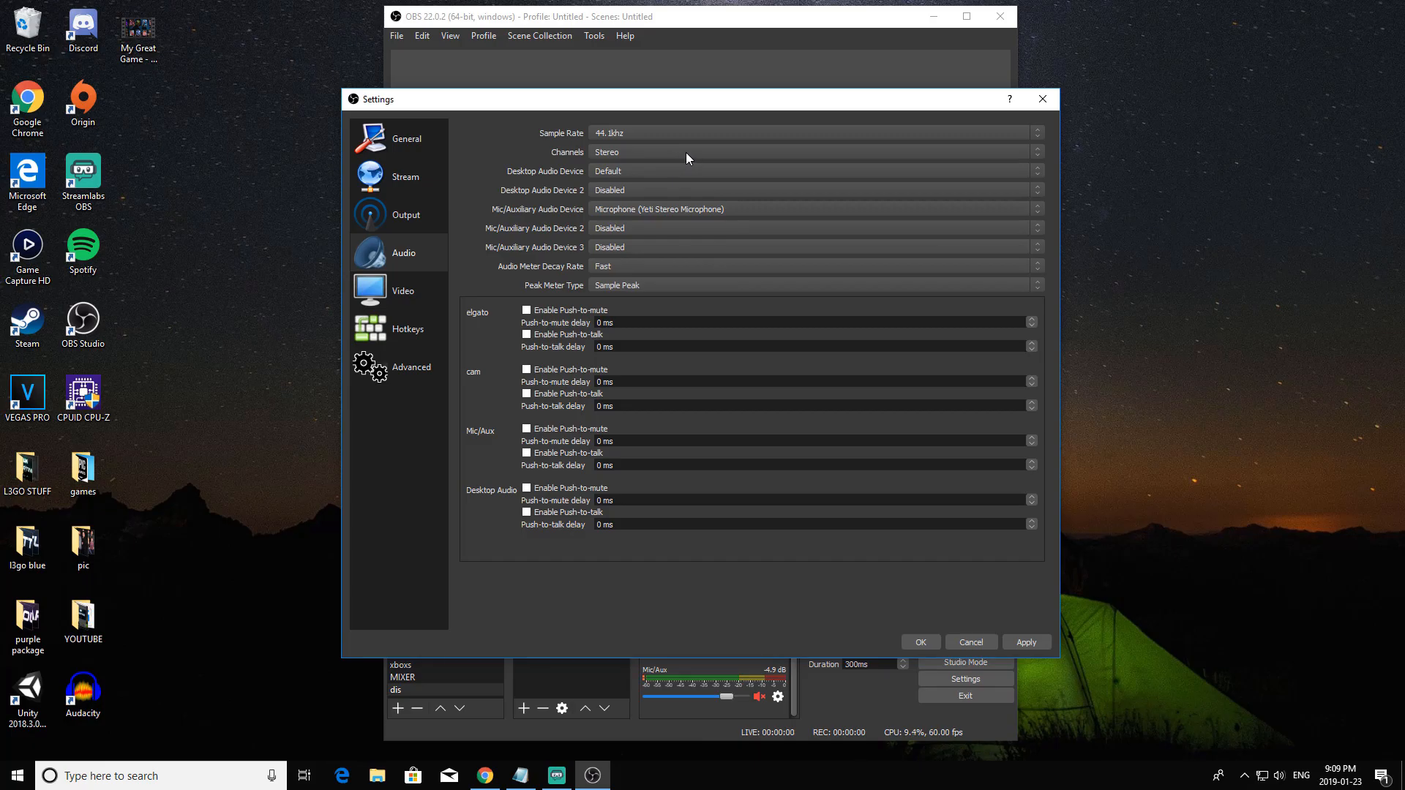
{"action": "left_click", "coordinate": [683, 133]}
{"action": "left_click", "coordinate": [683, 132]}
{"action": "left_click", "coordinate": [627, 153]}
{"action": "left_click", "coordinate": [628, 152]}
Review the video and advanced settings, and accept all the changes to close the settings.
{"action": "left_click", "coordinate": [429, 289]}
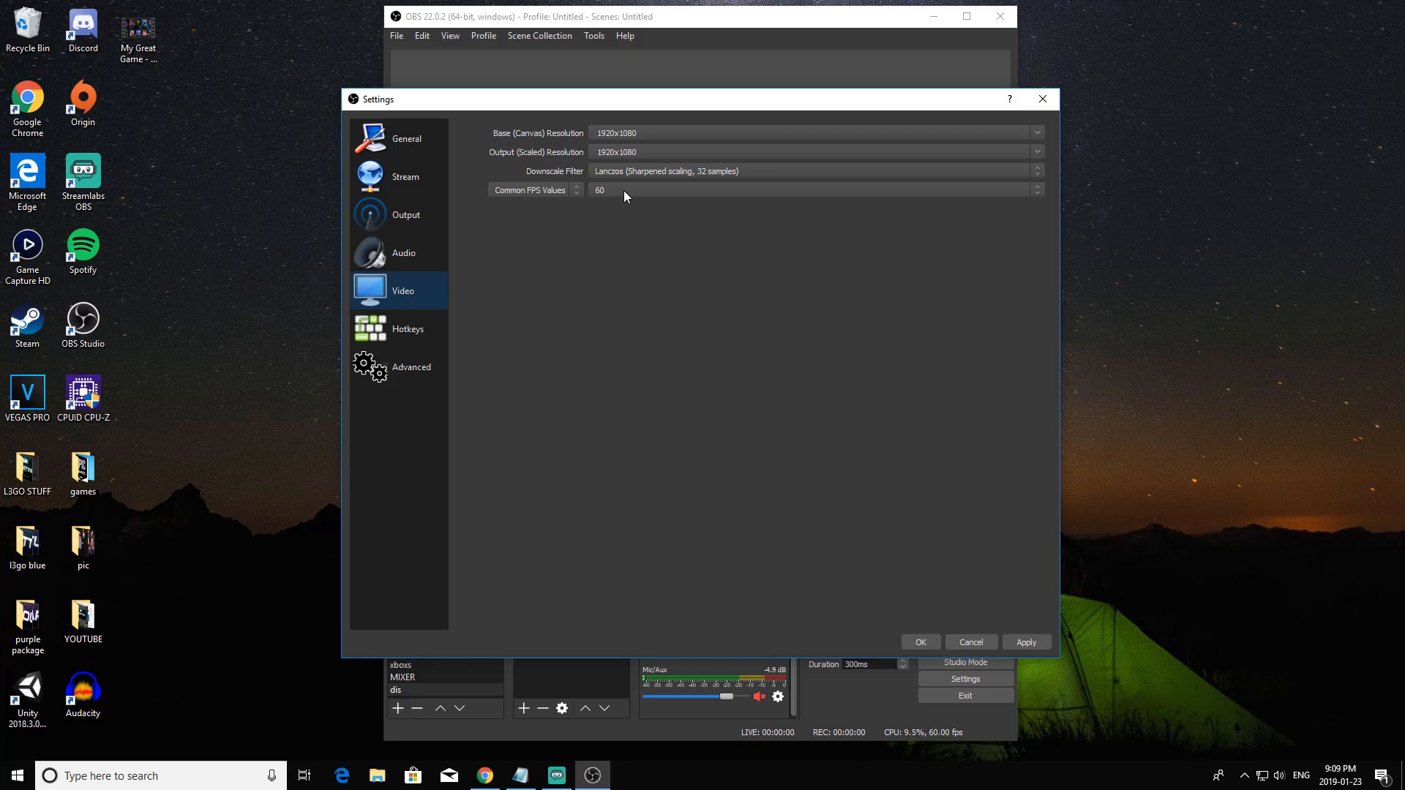
{"action": "left_click", "coordinate": [394, 367]}
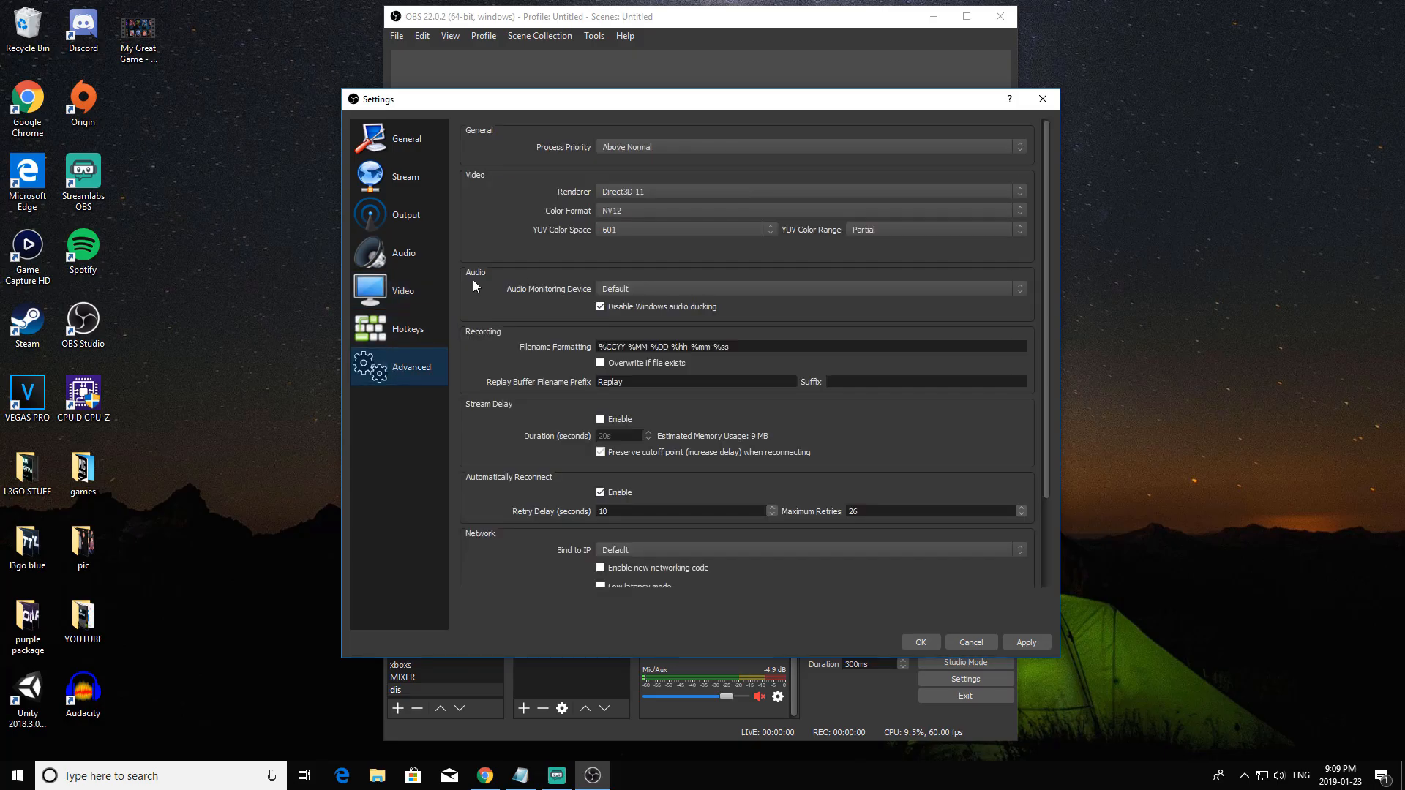
{"action": "left_click", "coordinate": [649, 139]}
{"action": "left_click", "coordinate": [669, 169]}
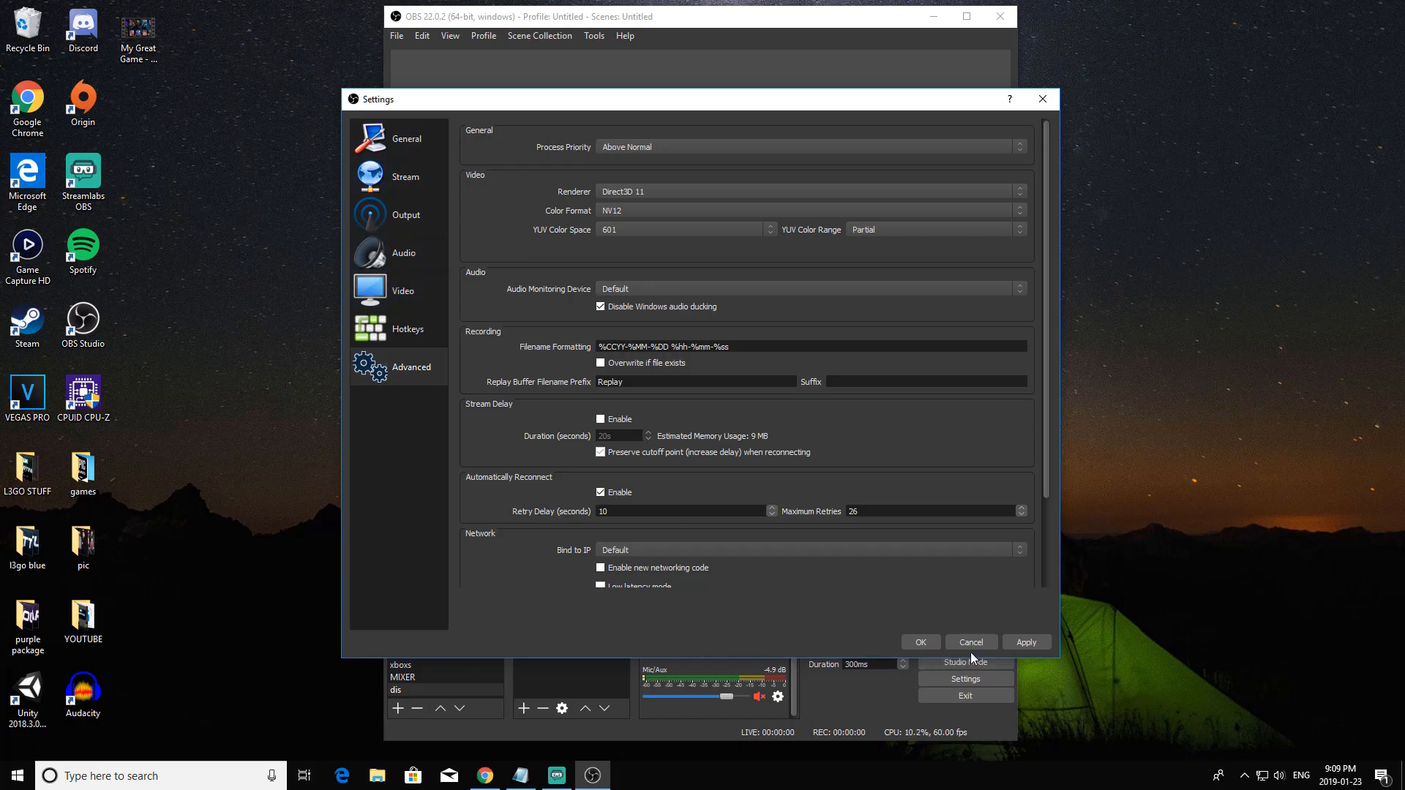
{"action": "left_click", "coordinate": [919, 642]}
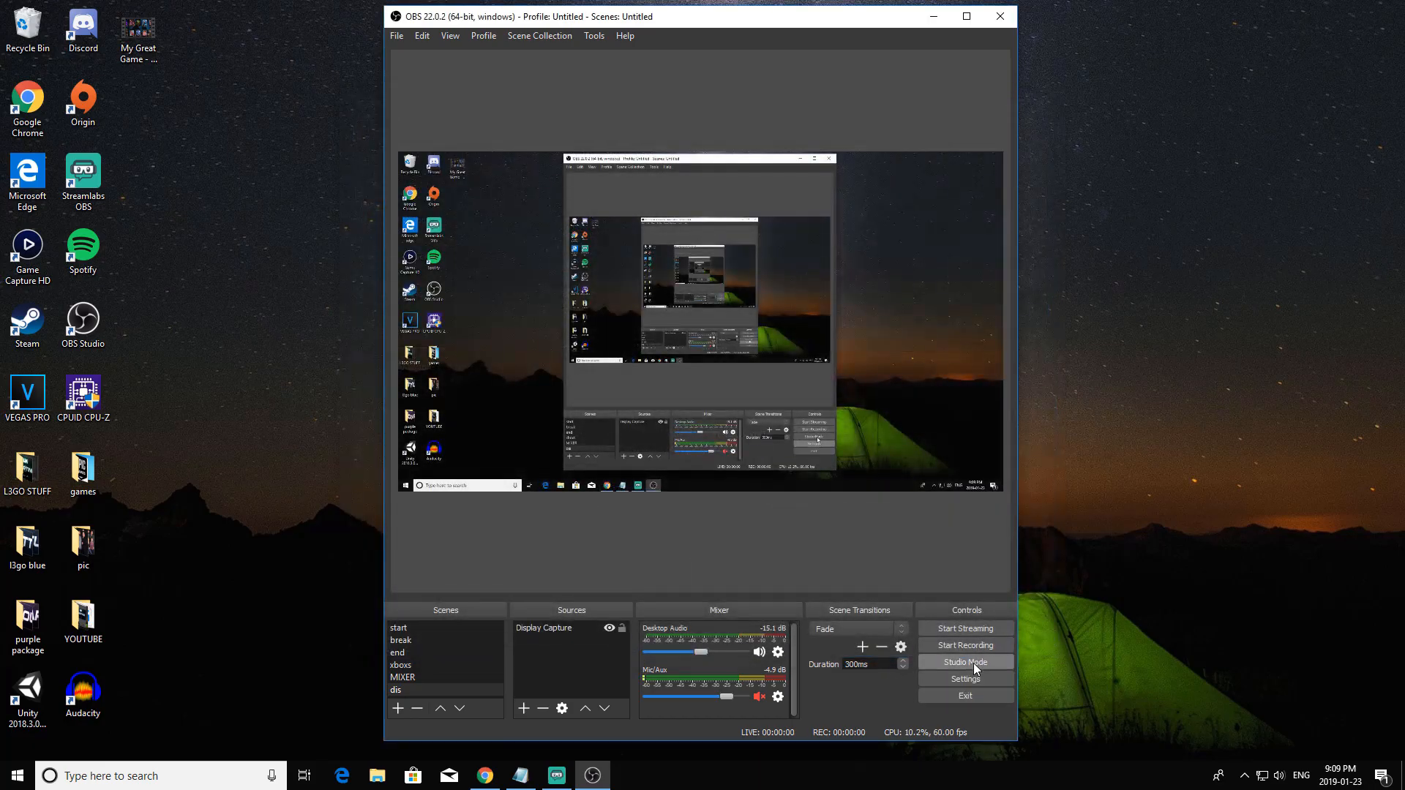